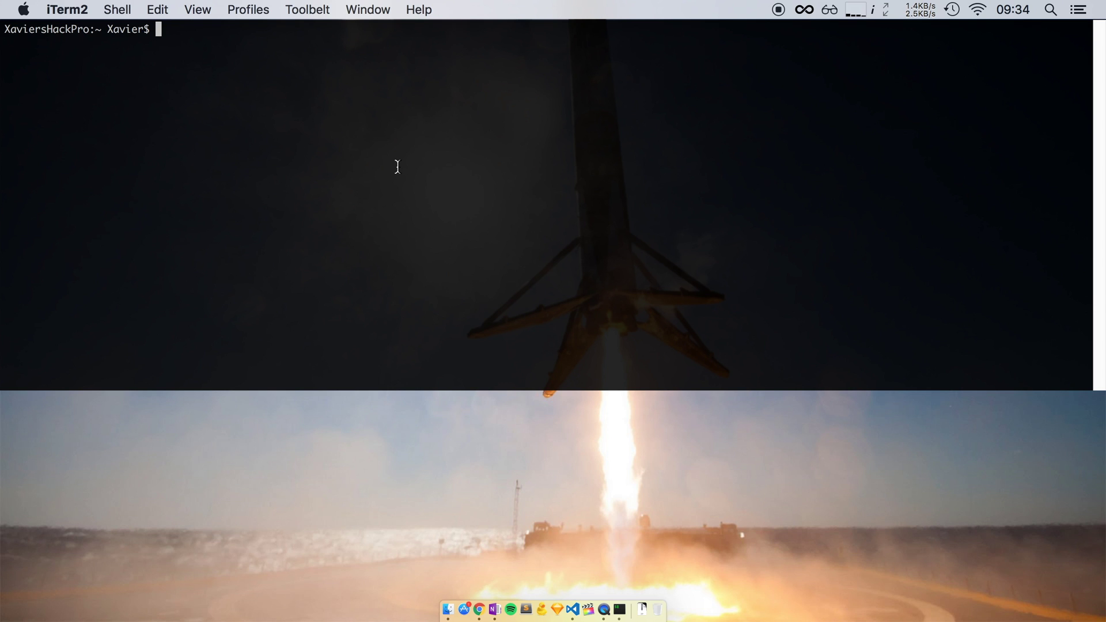
{"action": "type", "text": "sls create --help"}
- Show the sls create help and highlight its --template and --path options
{"action": "key", "text": "Return"}
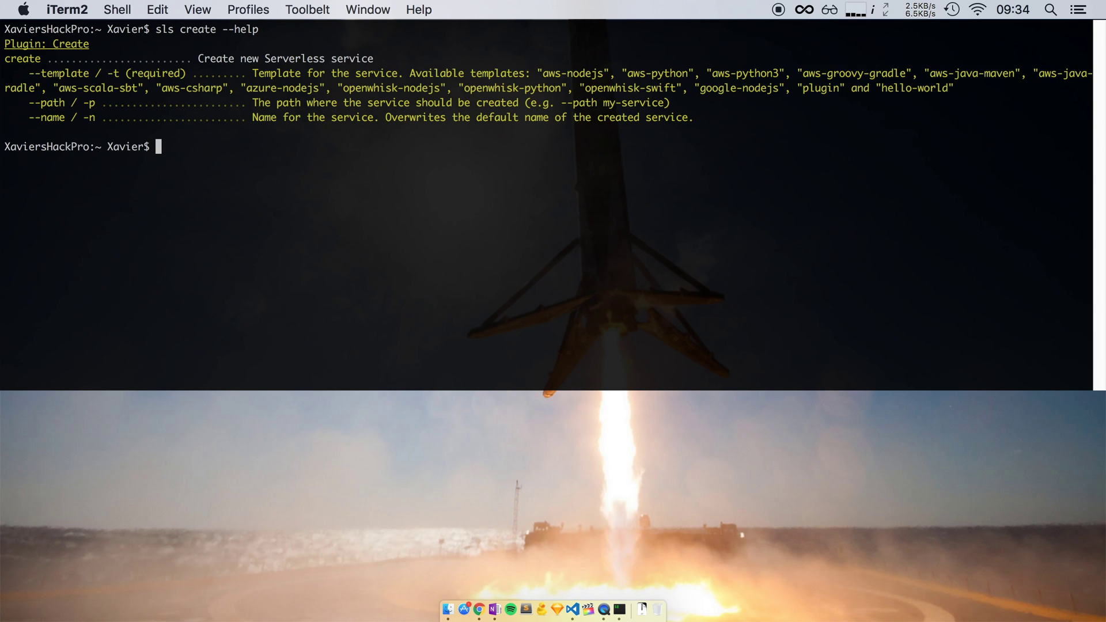
{"action": "double_click", "coordinate": [63, 86]}
{"action": "double_click", "coordinate": [52, 104]}
- Highlight the aws-nodejs, aws-python, aws-python3, azure-nodejs and openwhisk-python template names
{"action": "double_click", "coordinate": [582, 73]}
{"action": "double_click", "coordinate": [667, 74]}
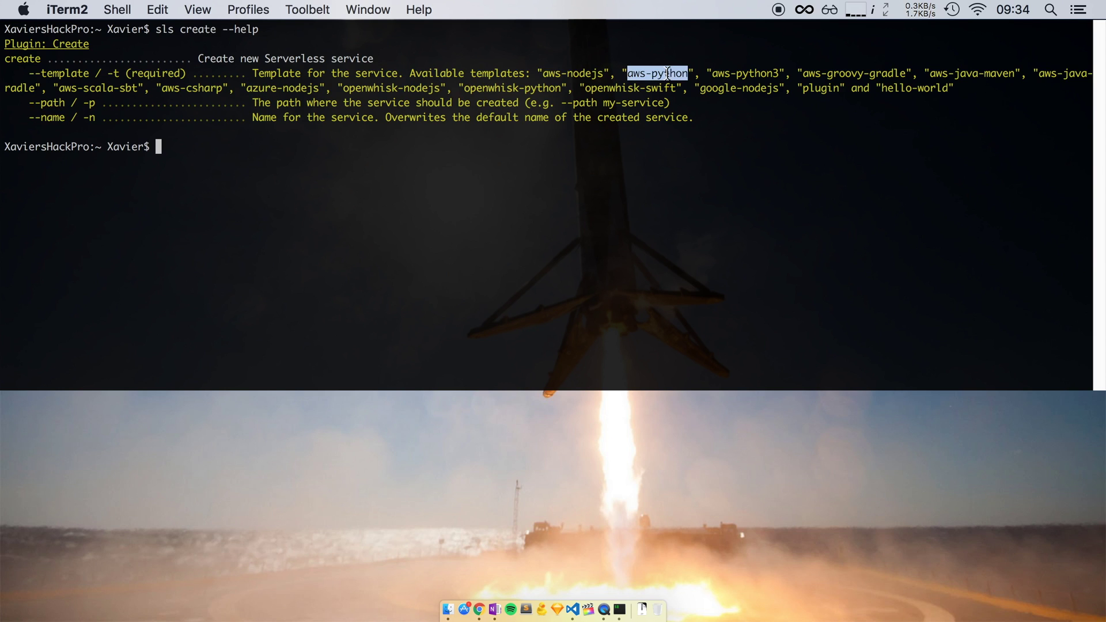
{"action": "double_click", "coordinate": [759, 74]}
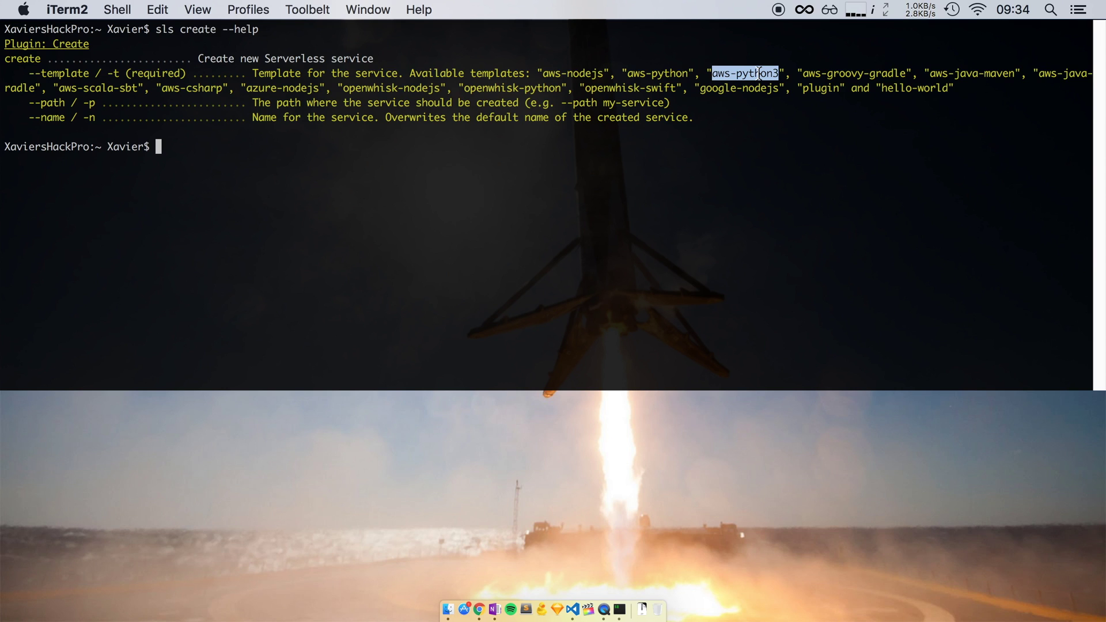
{"action": "double_click", "coordinate": [578, 74]}
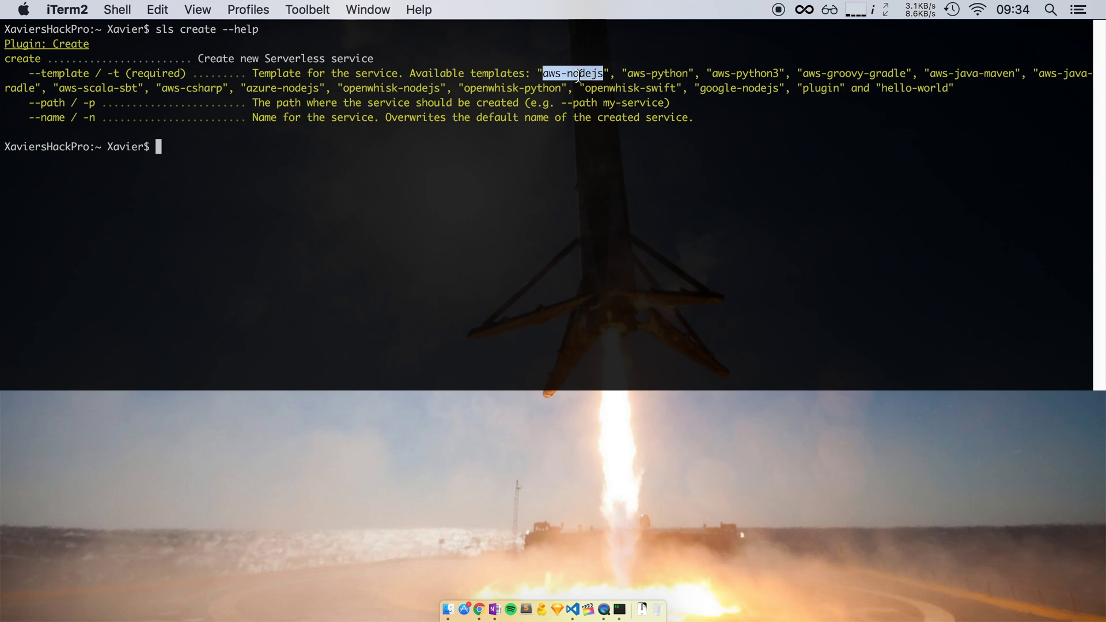
{"action": "double_click", "coordinate": [656, 73]}
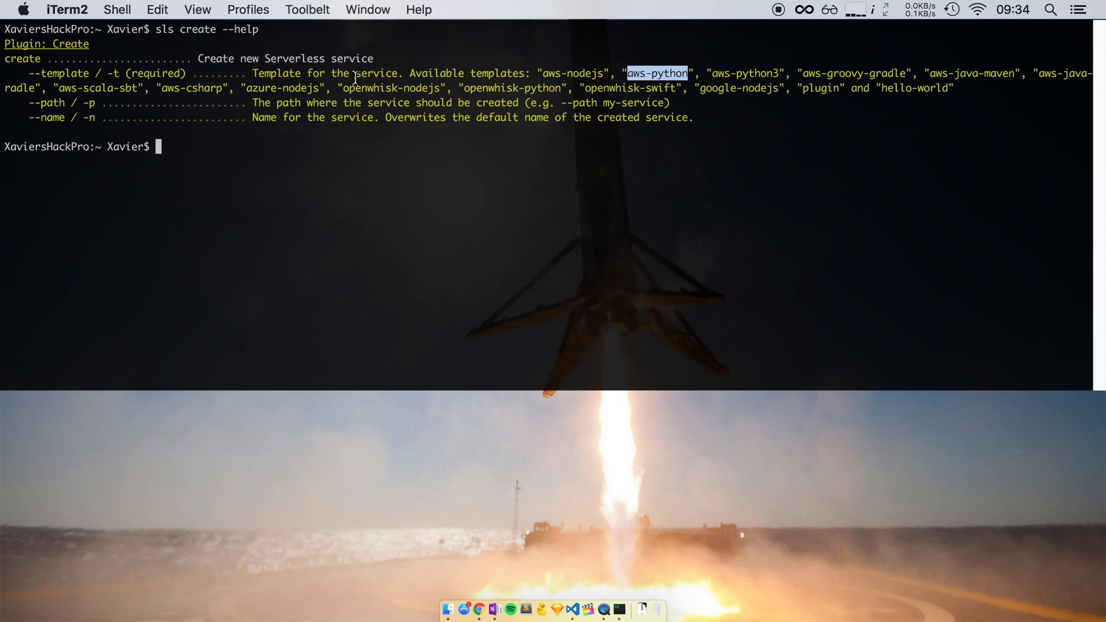
{"action": "double_click", "coordinate": [267, 88]}
{"action": "left_click", "coordinate": [497, 86]}
{"action": "double_click", "coordinate": [497, 86]}
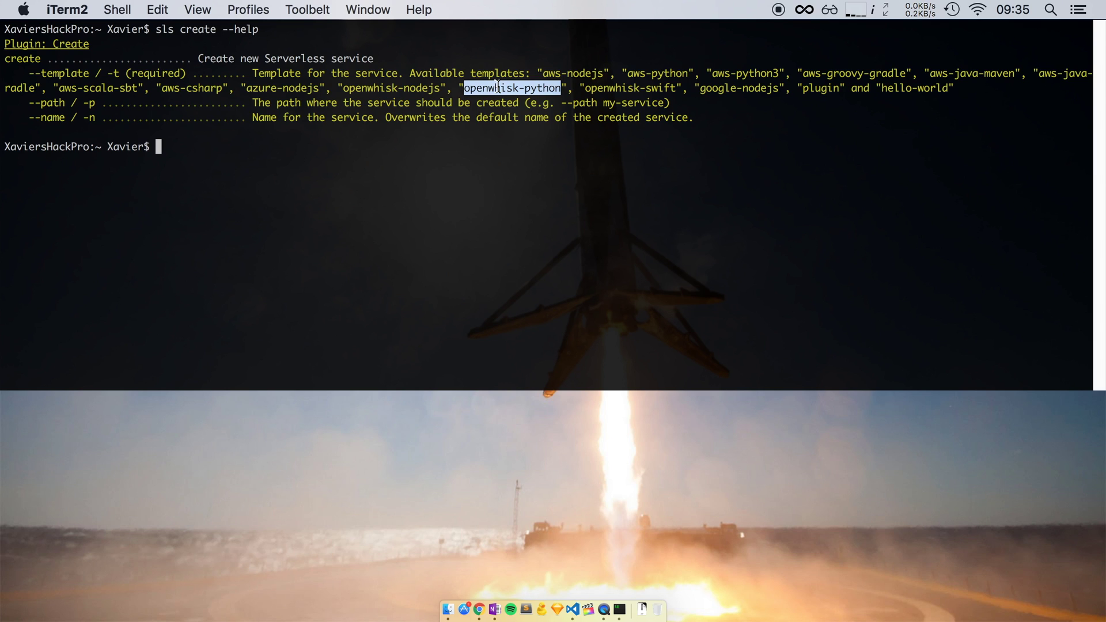
{"action": "left_click", "coordinate": [475, 171]}
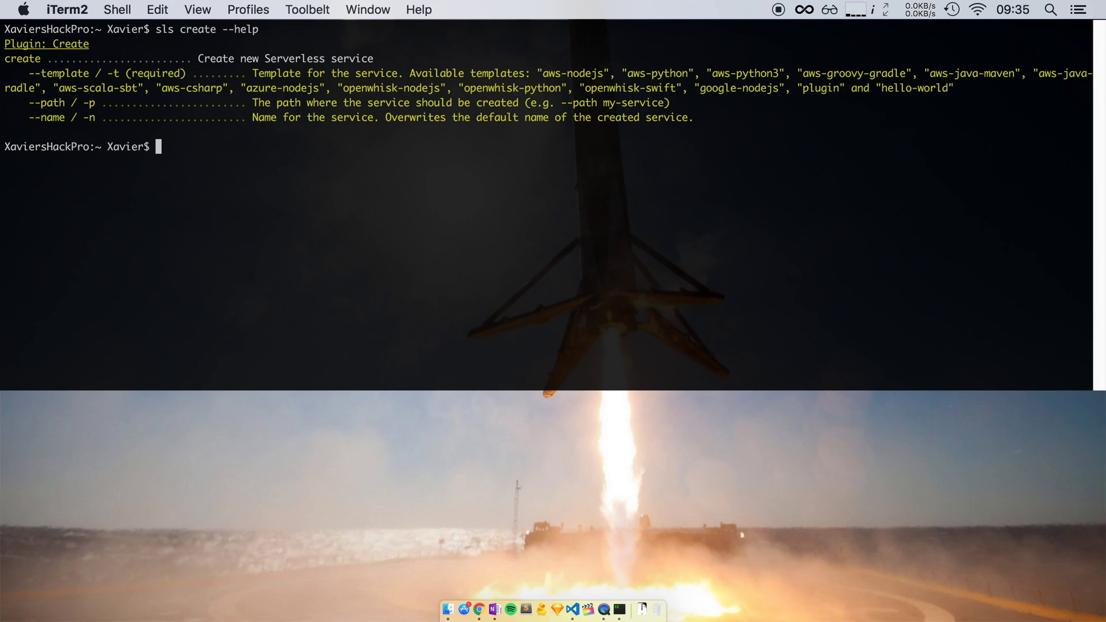
{"action": "type", "text": "cd Desktop/"}
- Make and enter Desktop/awesome-api, then generate the aws-nodejs template there with sls create
{"action": "key", "text": "Return"}
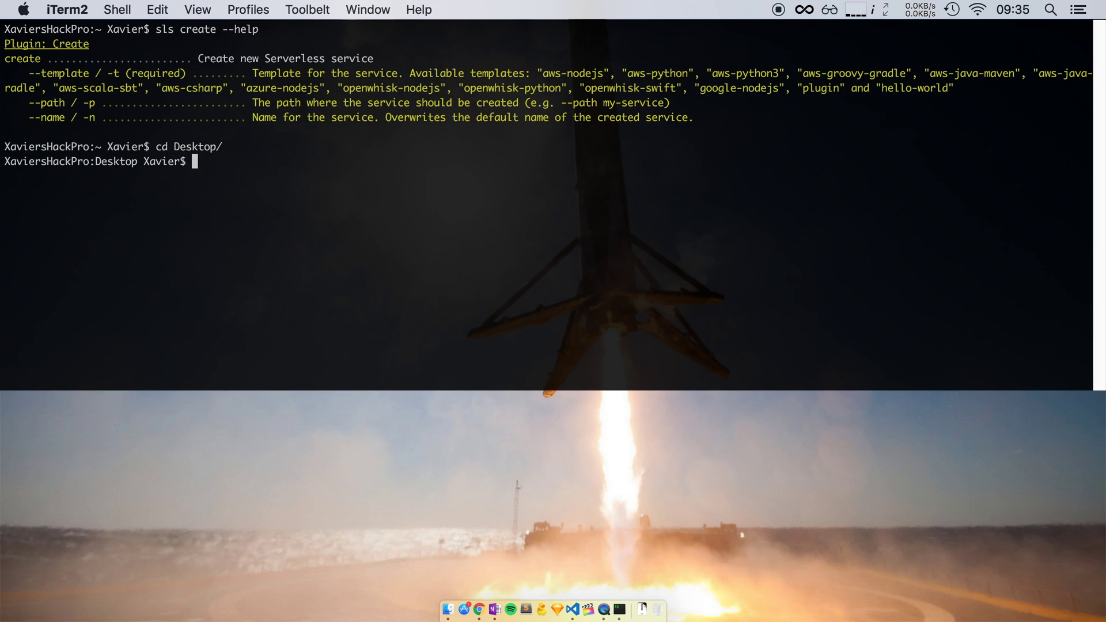
{"action": "type", "text": "mkdir awesome-app"}
{"action": "key", "text": "BackSpace"}
{"action": "key", "text": "BackSpace"}
{"action": "key", "text": "BackSpace"}
{"action": "key", "text": "BackSpace"}
{"action": "key", "text": "BackSpace"}
{"action": "type", "text": "e-api"}
{"action": "key", "text": "Return"}
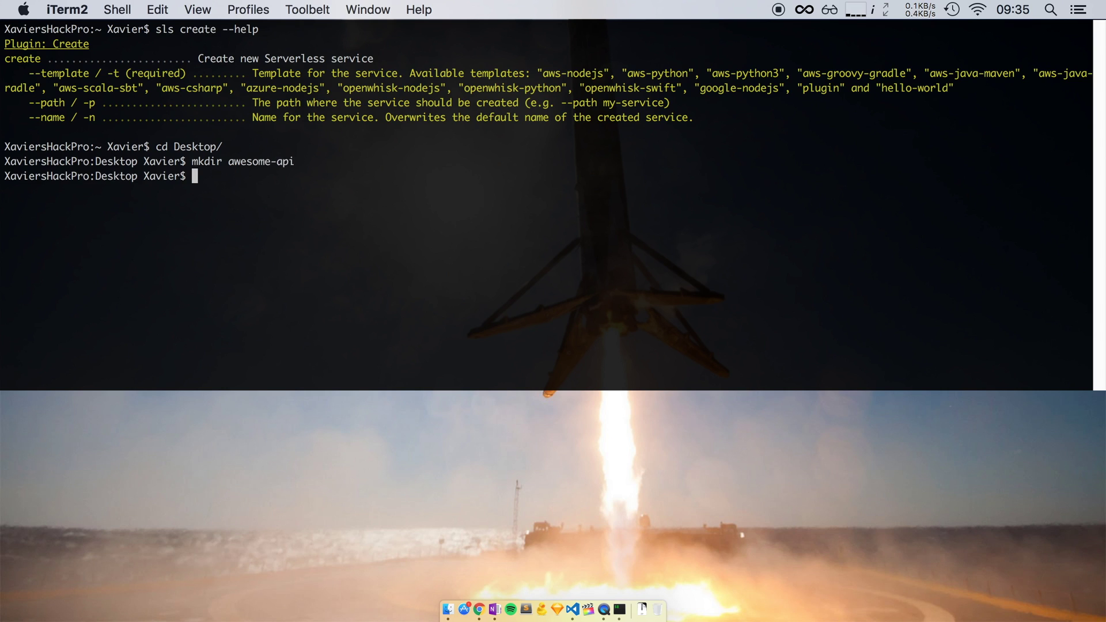
{"action": "type", "text": "cd aw"}
{"action": "key", "text": "Tab"}
{"action": "key", "text": "Return"}
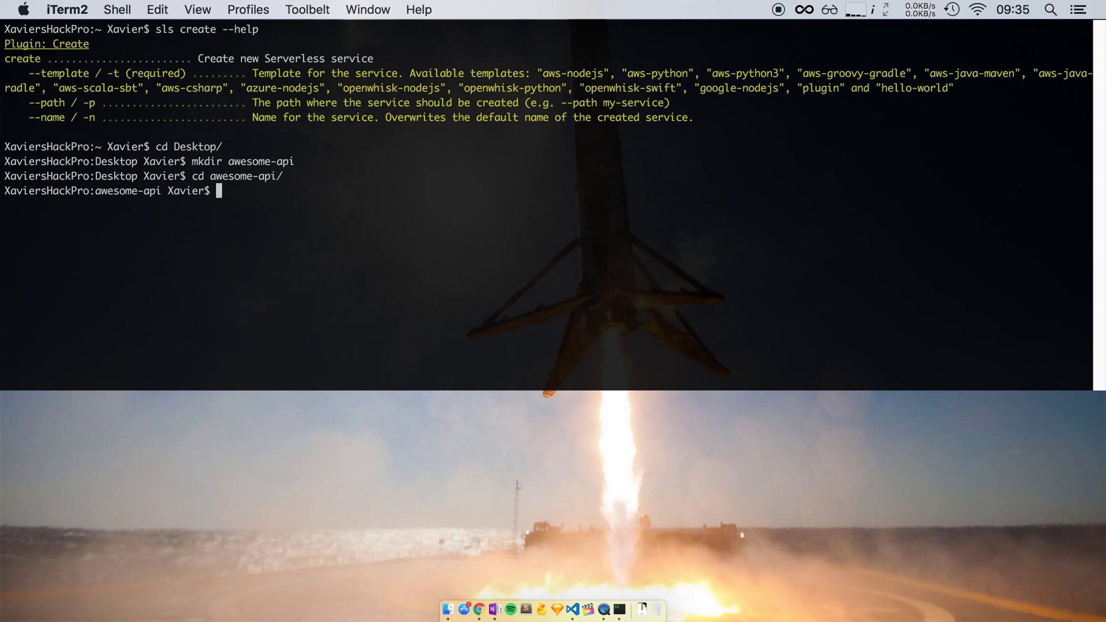
{"action": "type", "text": "sls cr"}
{"action": "type", "text": "eate --template aws-nodejs"}
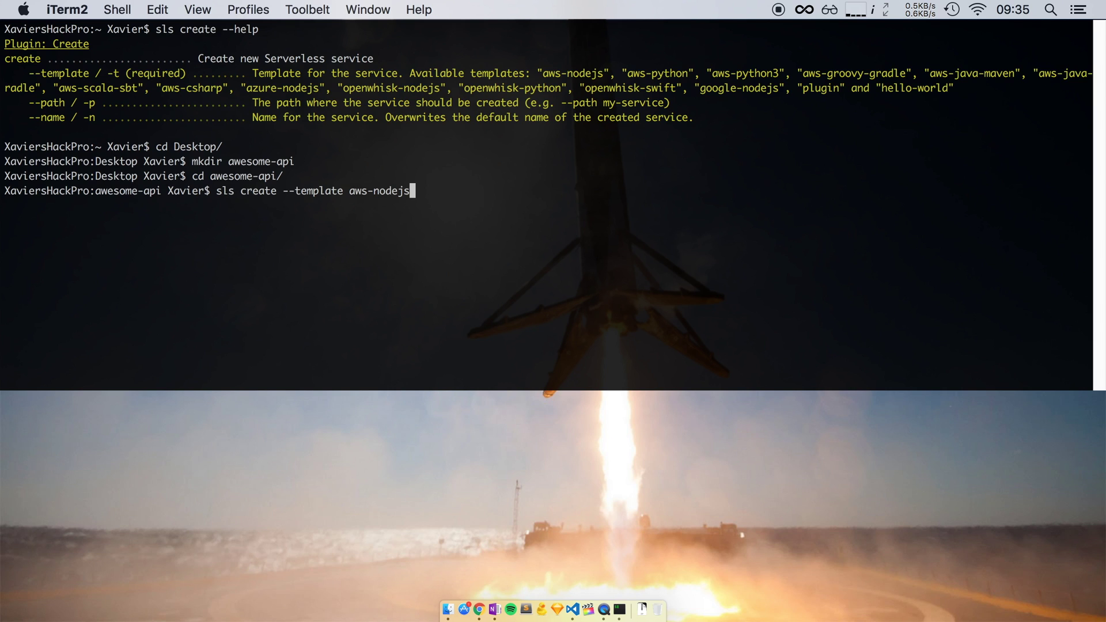
{"action": "key", "text": "Return"}
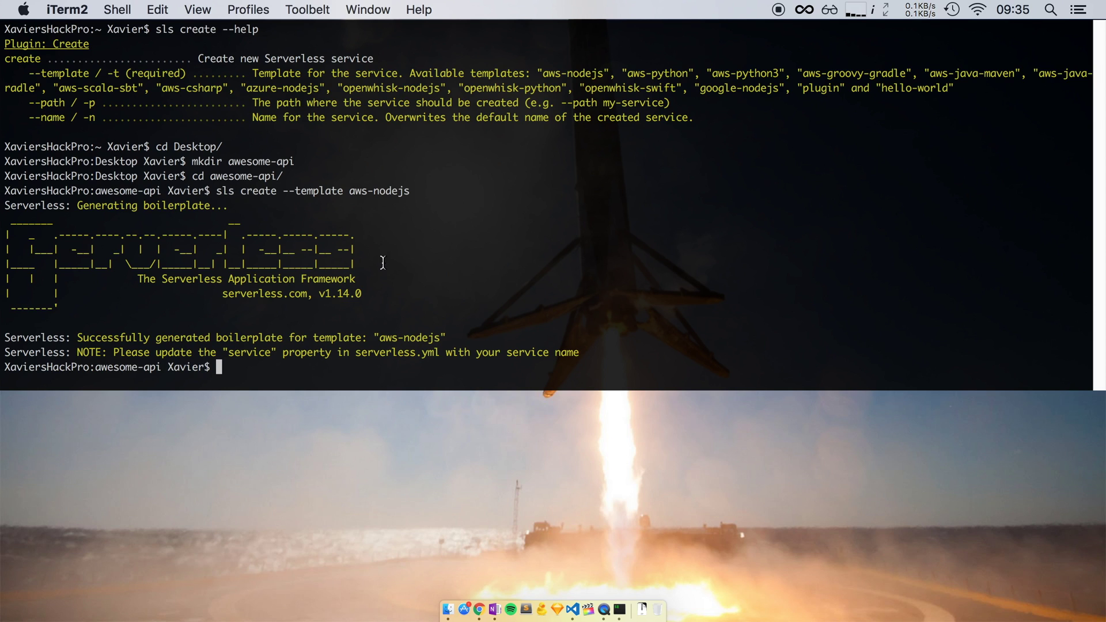
{"action": "left_click_drag", "start_coordinate": [78, 341], "coordinate": [362, 339]}
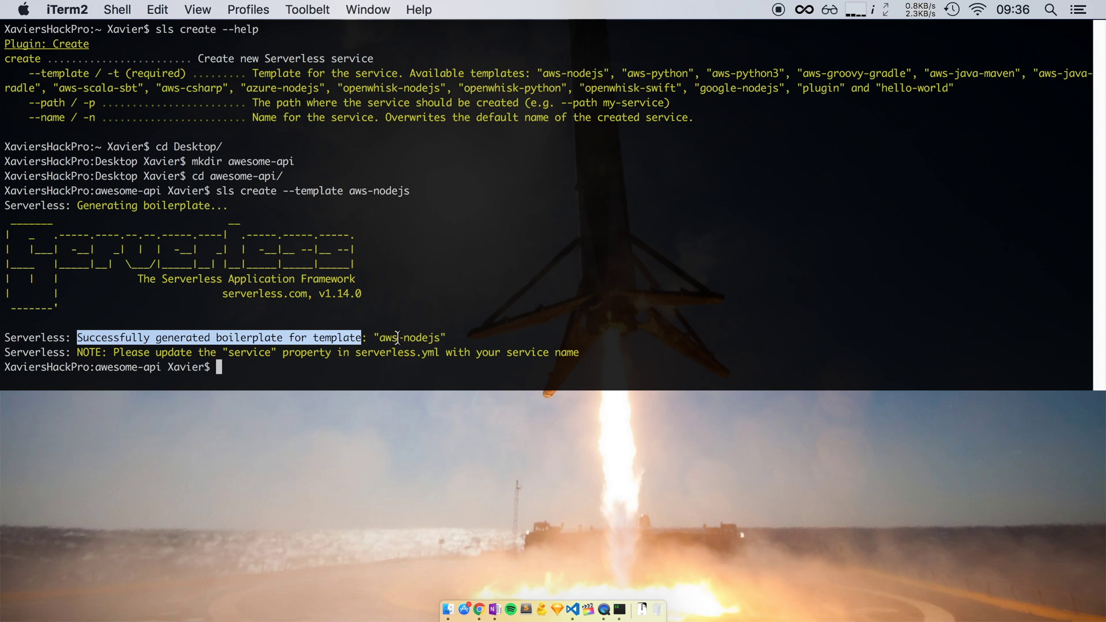
- Launch VS Code and open the Desktop/awesome-api folder as the workspace
{"action": "left_click", "coordinate": [398, 339]}
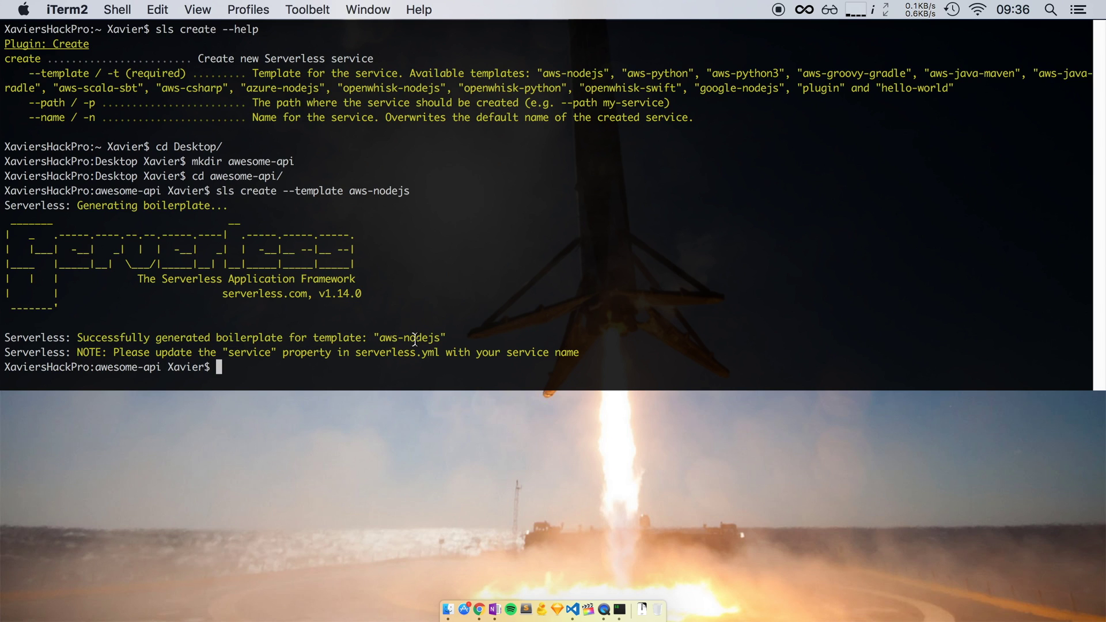
{"action": "left_click", "coordinate": [574, 610]}
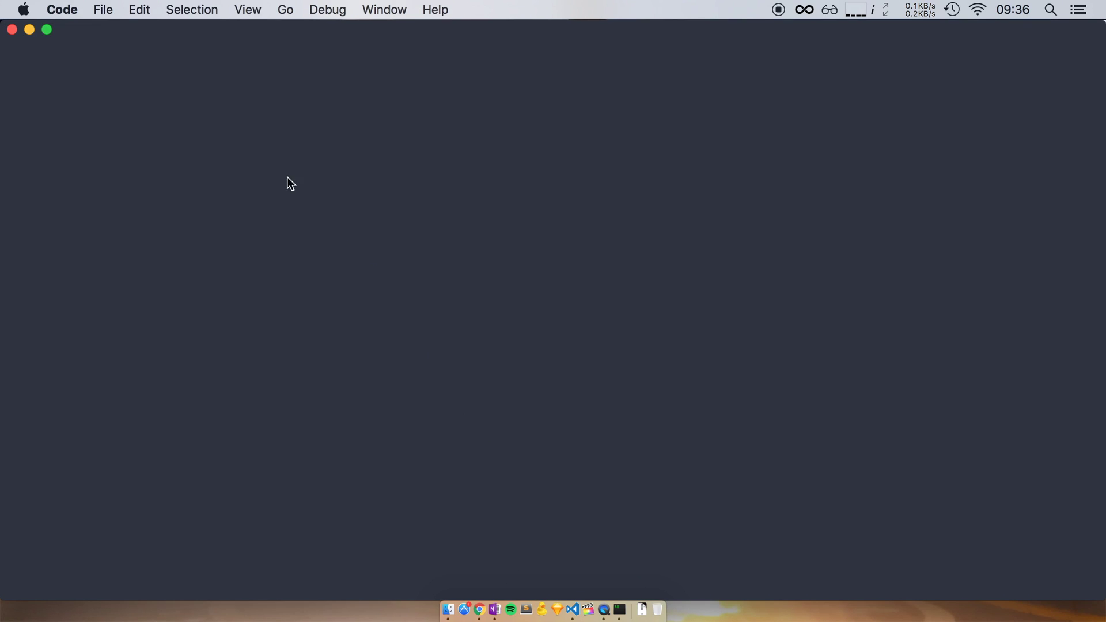
{"action": "left_click", "coordinate": [105, 11]}
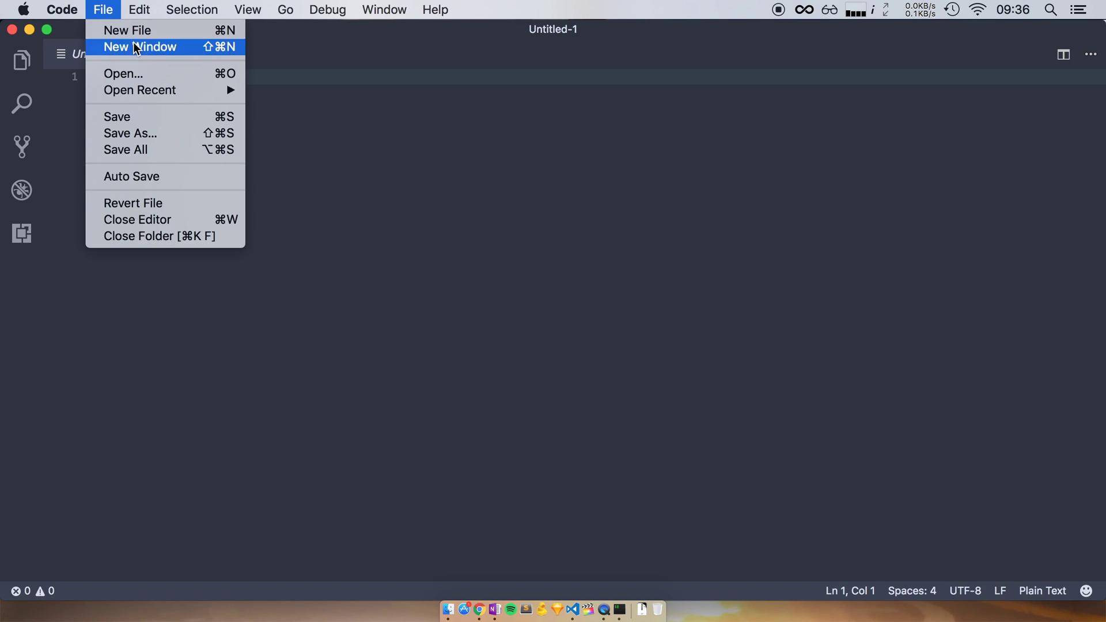
{"action": "left_click", "coordinate": [146, 73]}
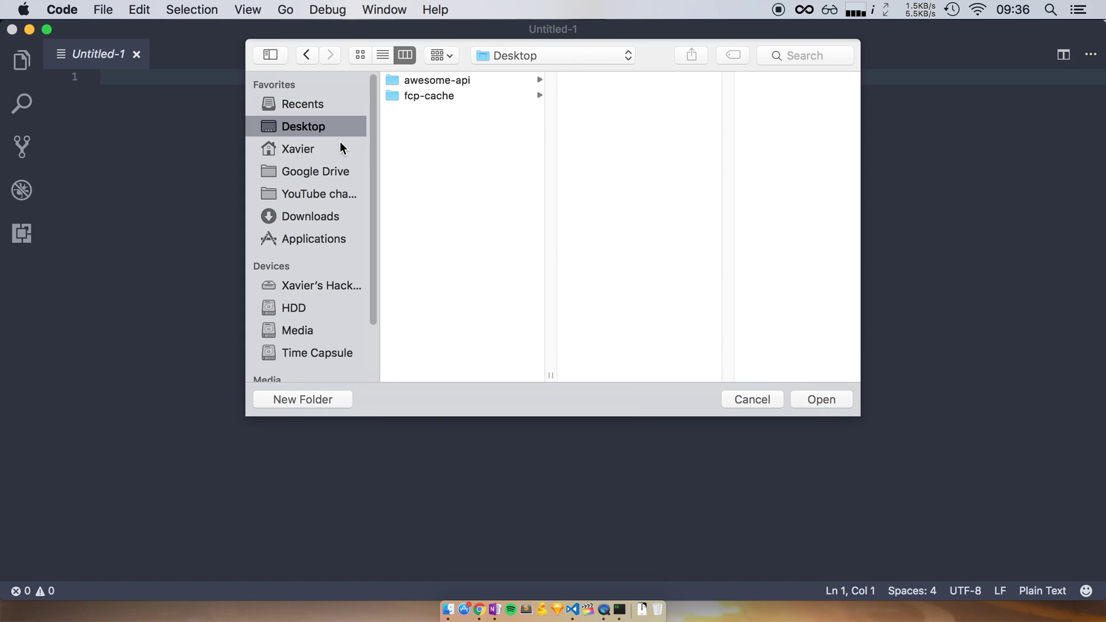
{"action": "left_click", "coordinate": [458, 83]}
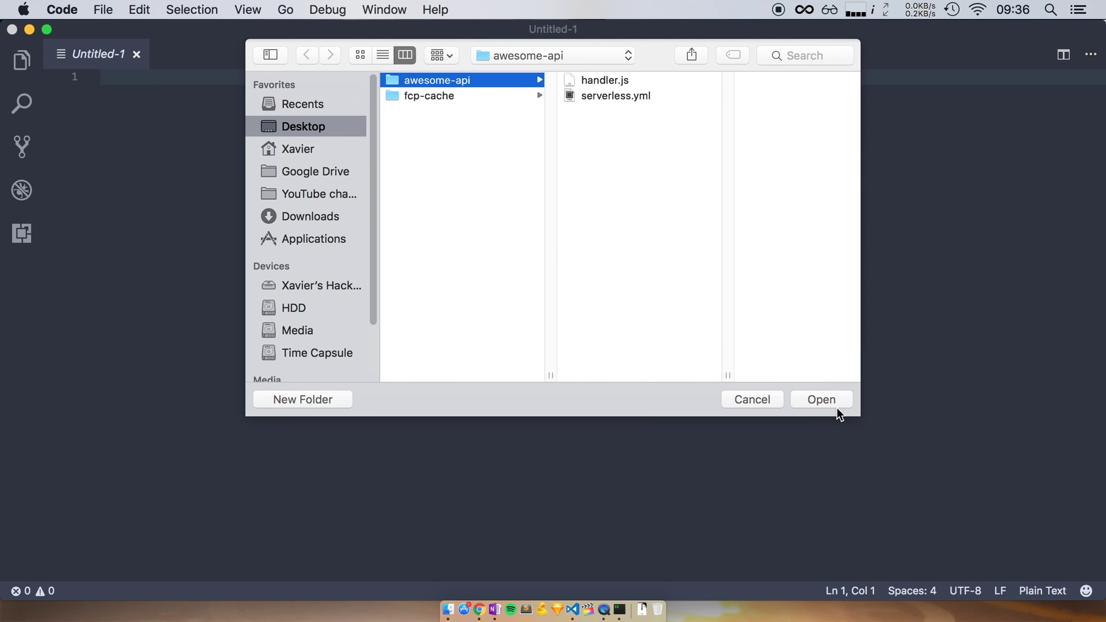
{"action": "left_click", "coordinate": [823, 400]}
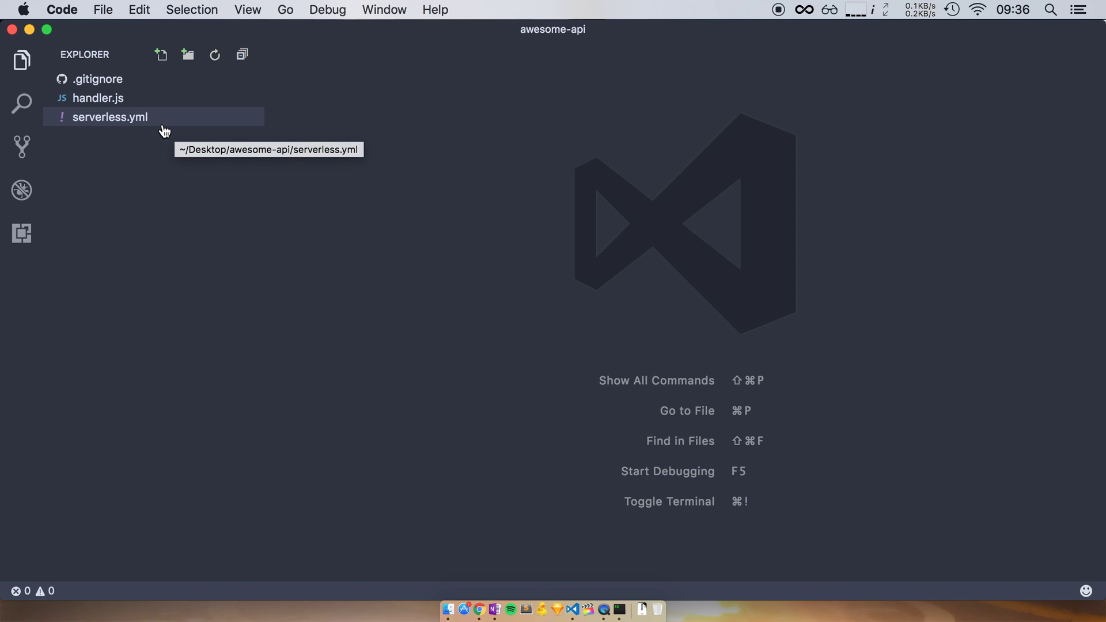
{"action": "left_click", "coordinate": [120, 100]}
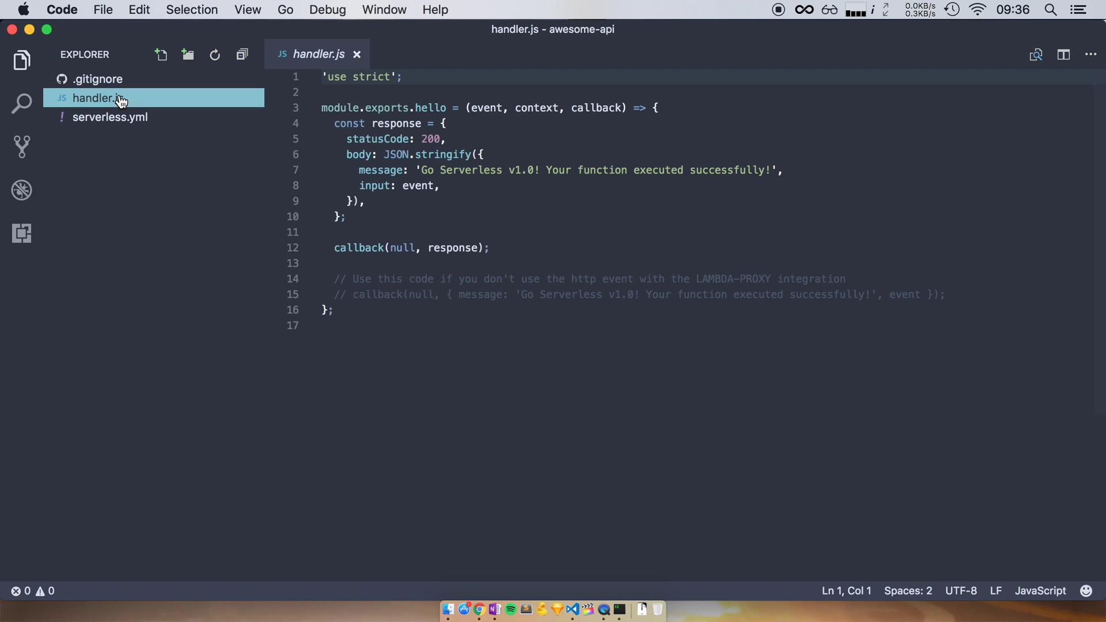
{"action": "double_click", "coordinate": [430, 108]}
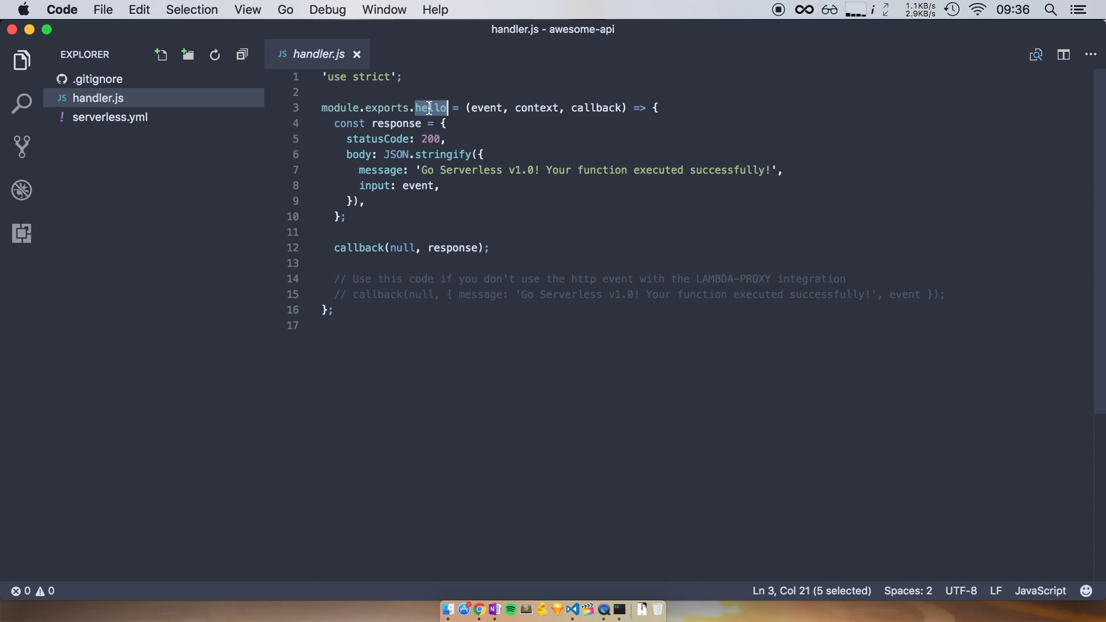
{"action": "double_click", "coordinate": [487, 114]}
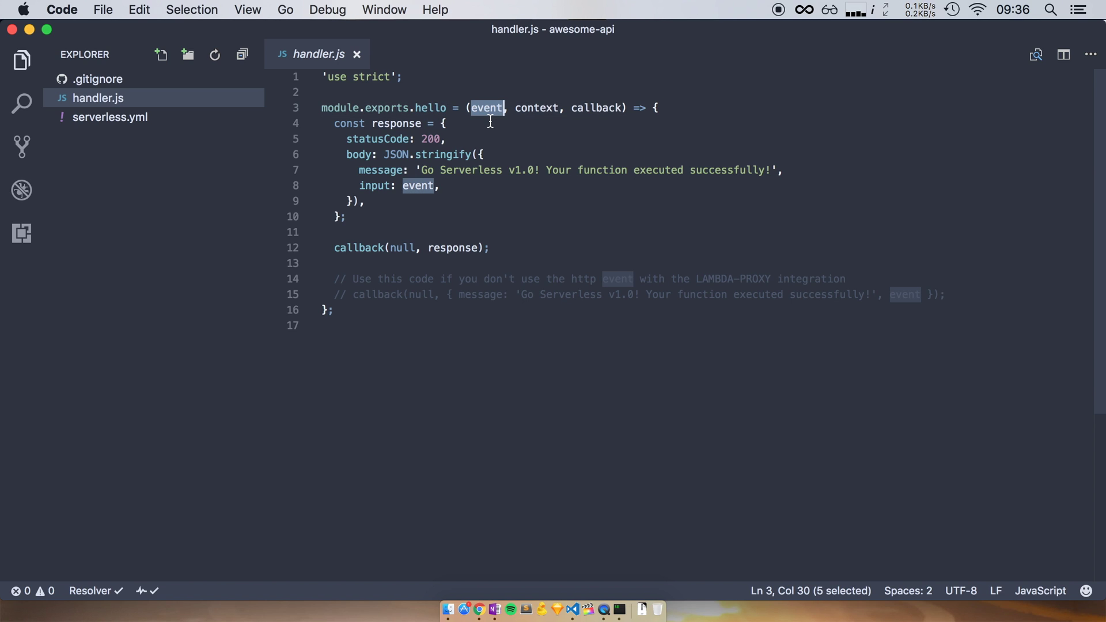
{"action": "double_click", "coordinate": [525, 110]}
{"action": "double_click", "coordinate": [592, 107]}
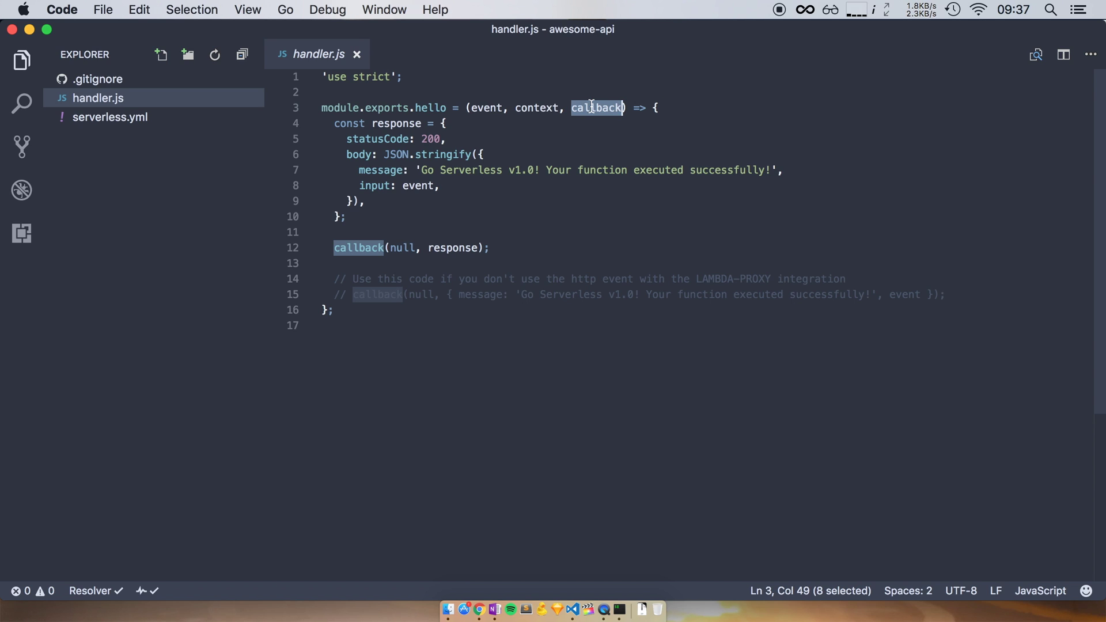
{"action": "double_click", "coordinate": [398, 124]}
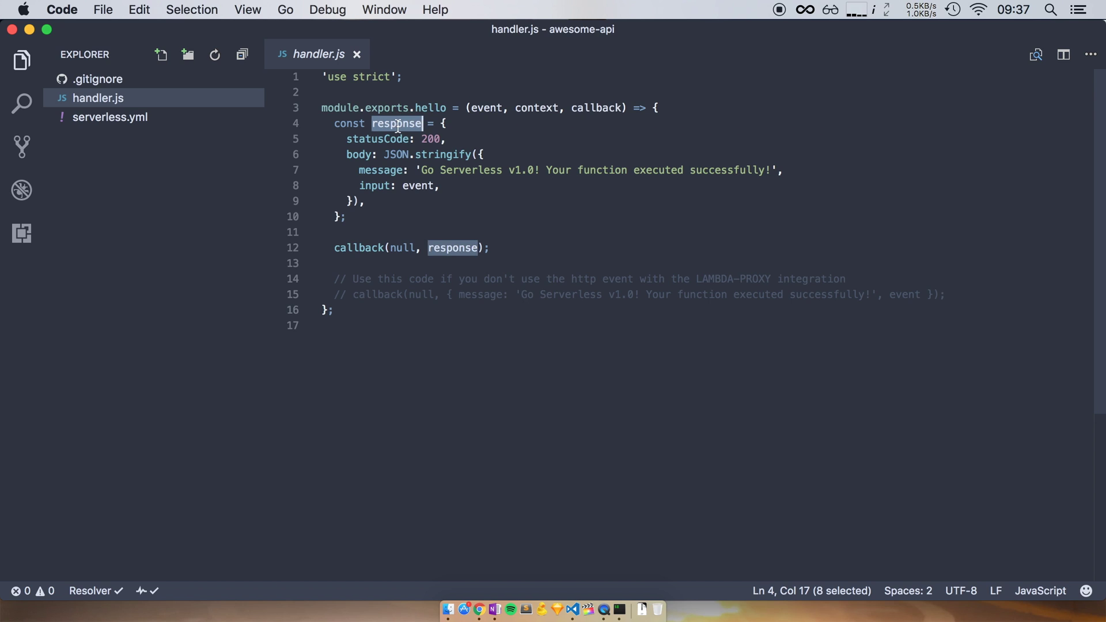
{"action": "double_click", "coordinate": [431, 138]}
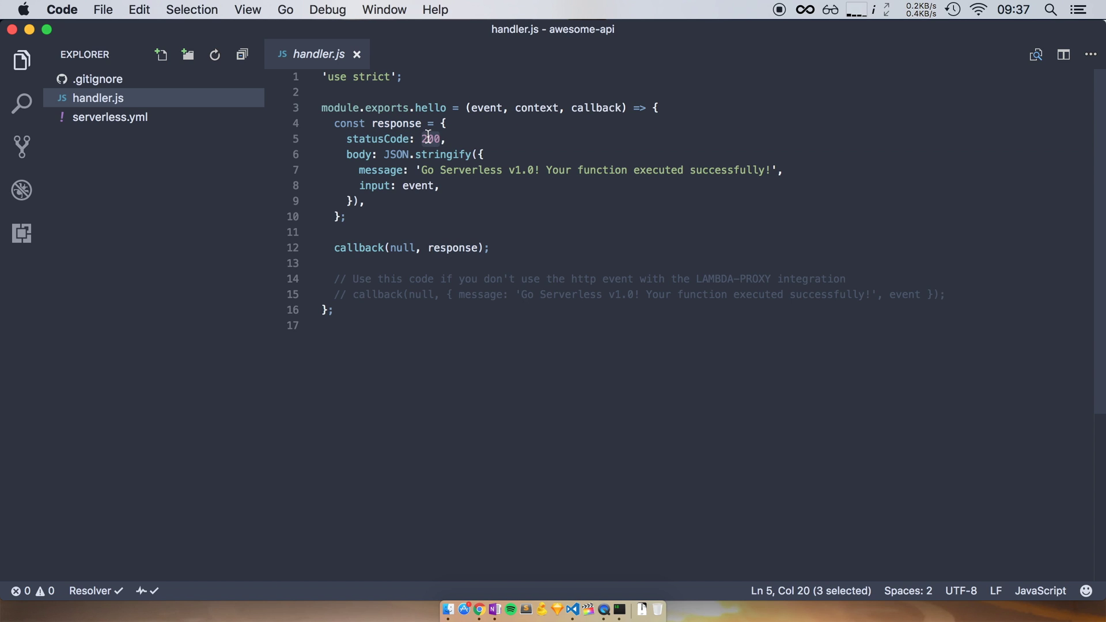
{"action": "left_click", "coordinate": [403, 154]}
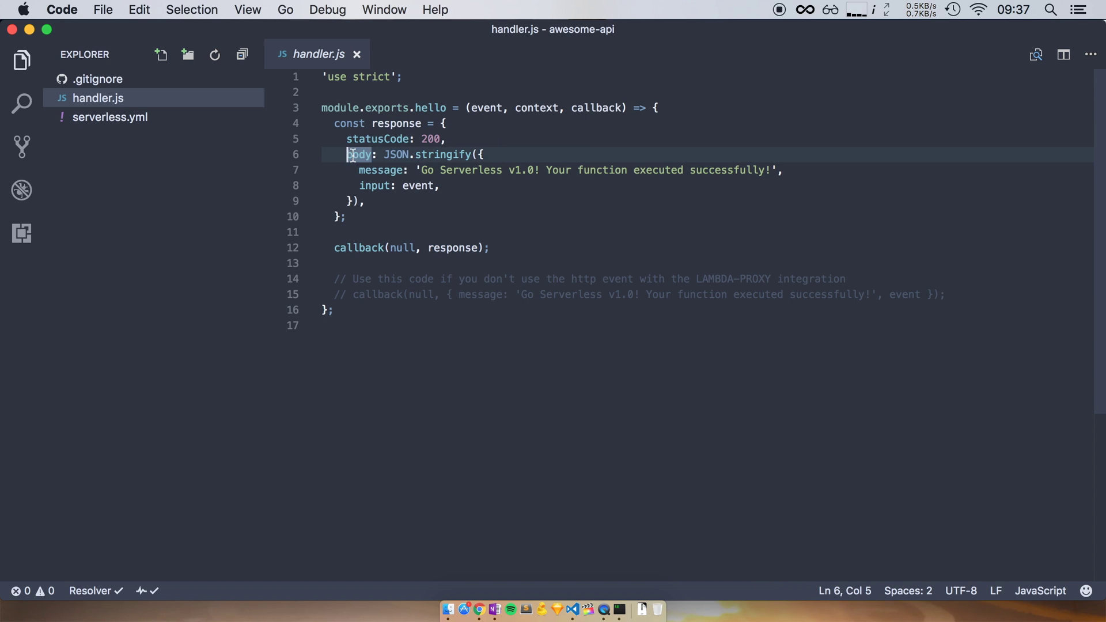
{"action": "double_click", "coordinate": [352, 156]}
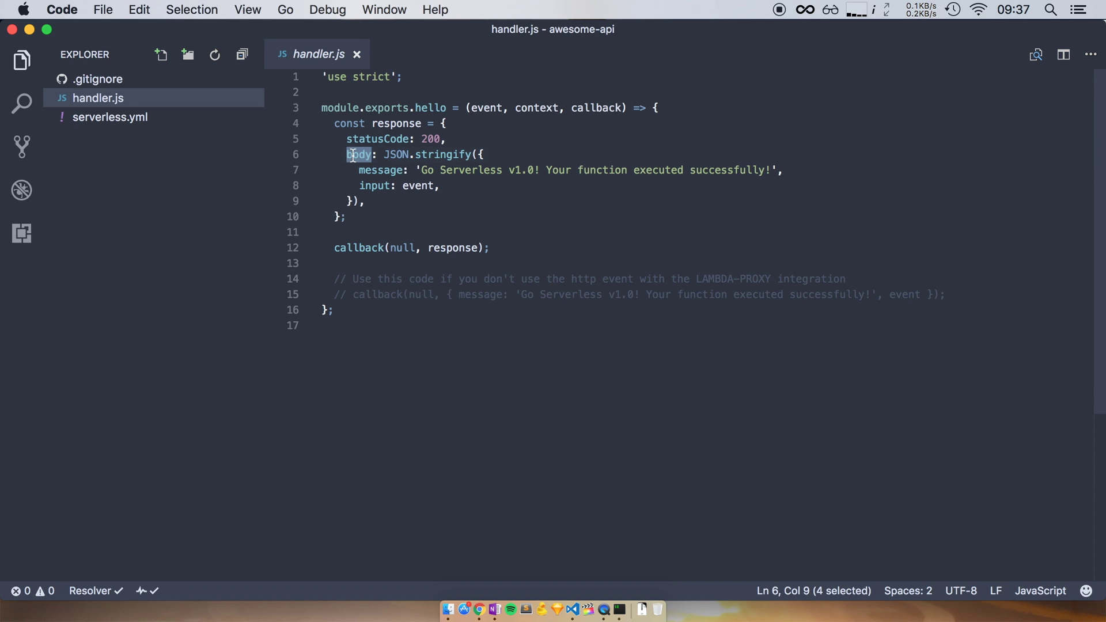
{"action": "double_click", "coordinate": [431, 138]}
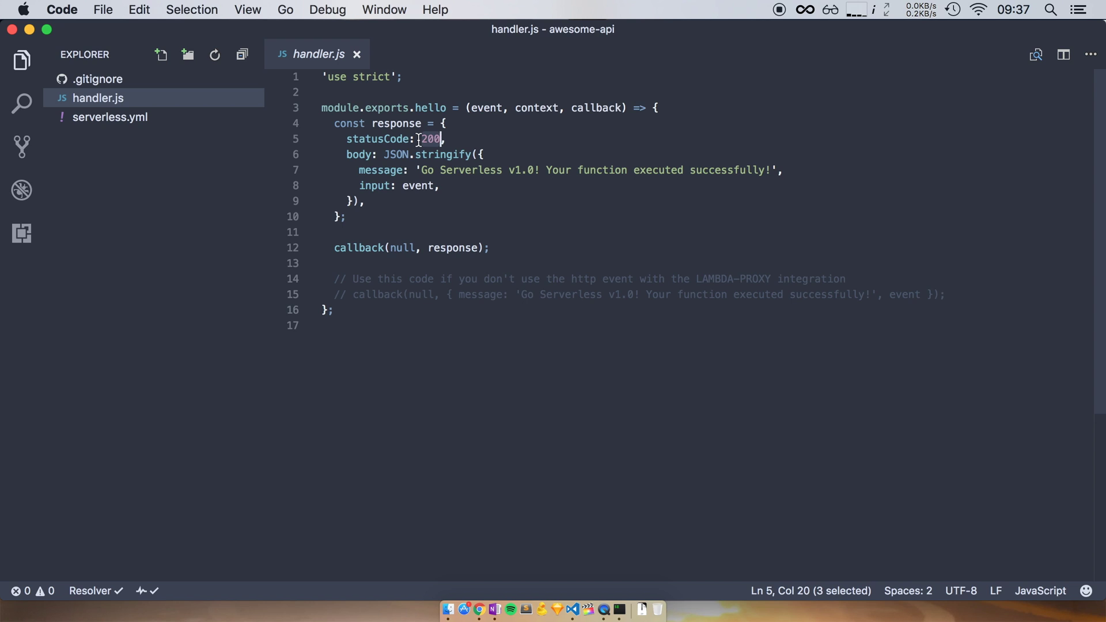
- Inspect the JSON body object in handler.js's hello function
{"action": "left_click", "coordinate": [370, 156]}
{"action": "double_click", "coordinate": [370, 156]}
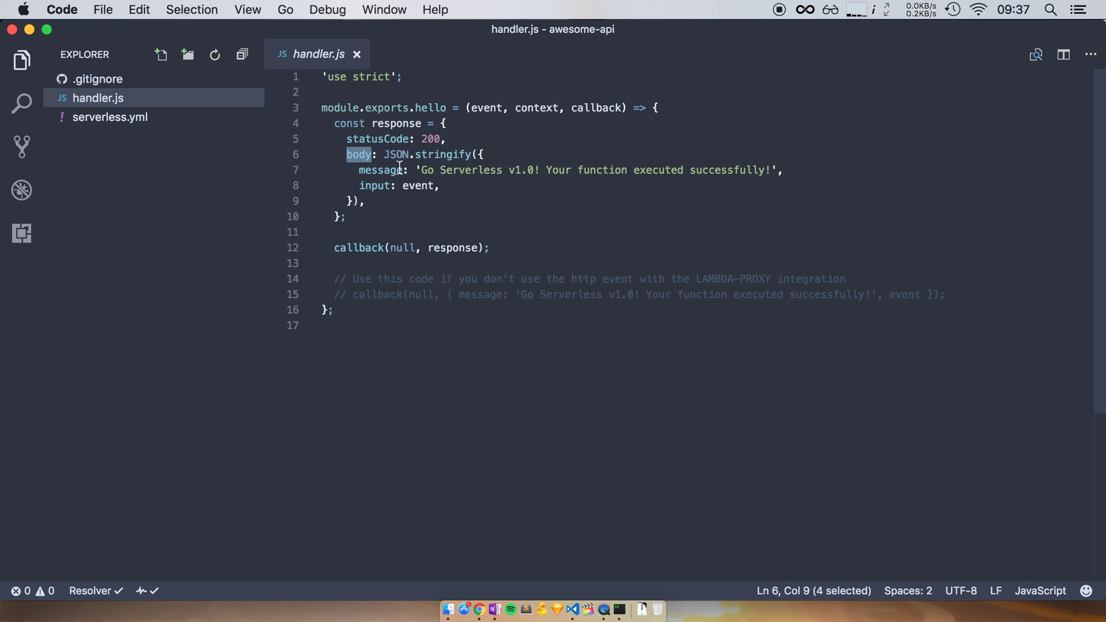
{"action": "left_click_drag", "start_coordinate": [477, 155], "coordinate": [353, 201]}
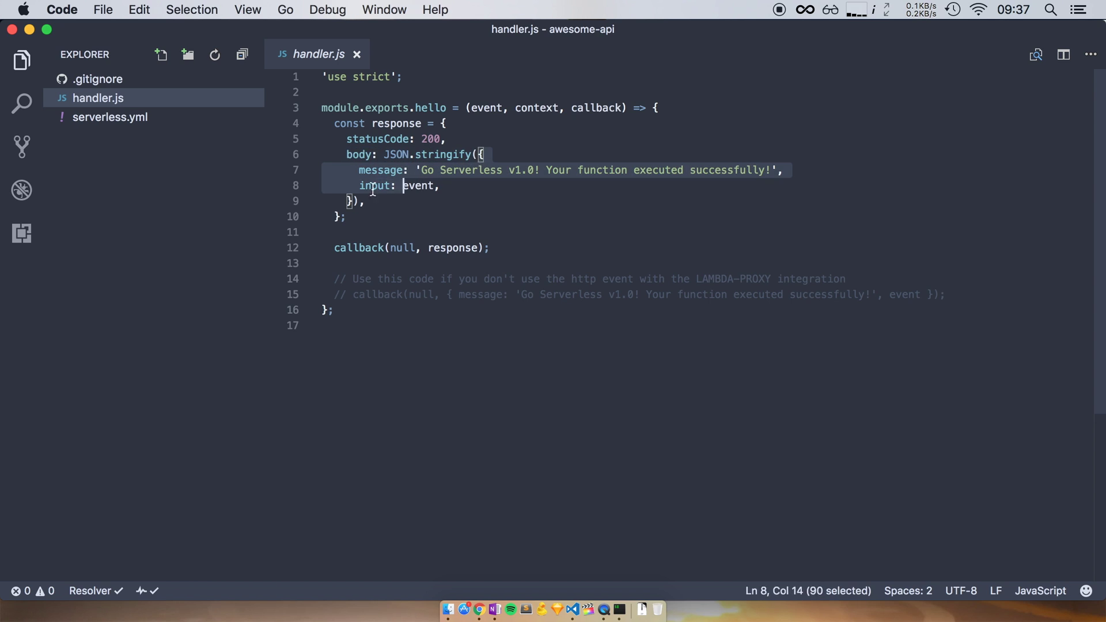
{"action": "key", "text": "super+u"}
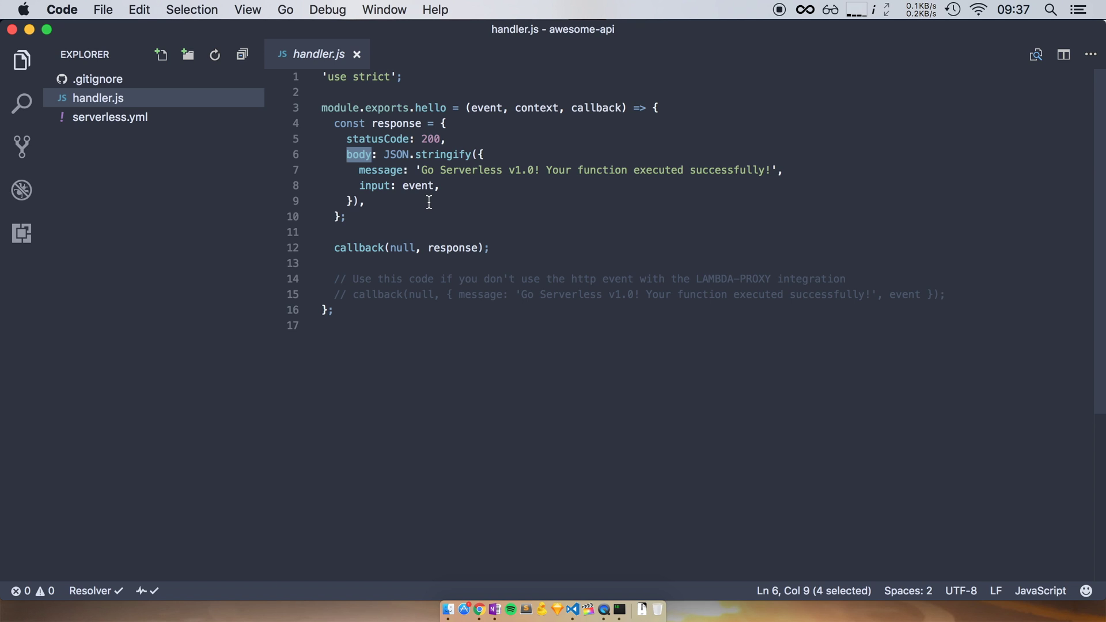
- Review the response variable, callback arguments and statusCode 200, then open serverless.yml
{"action": "double_click", "coordinate": [404, 125]}
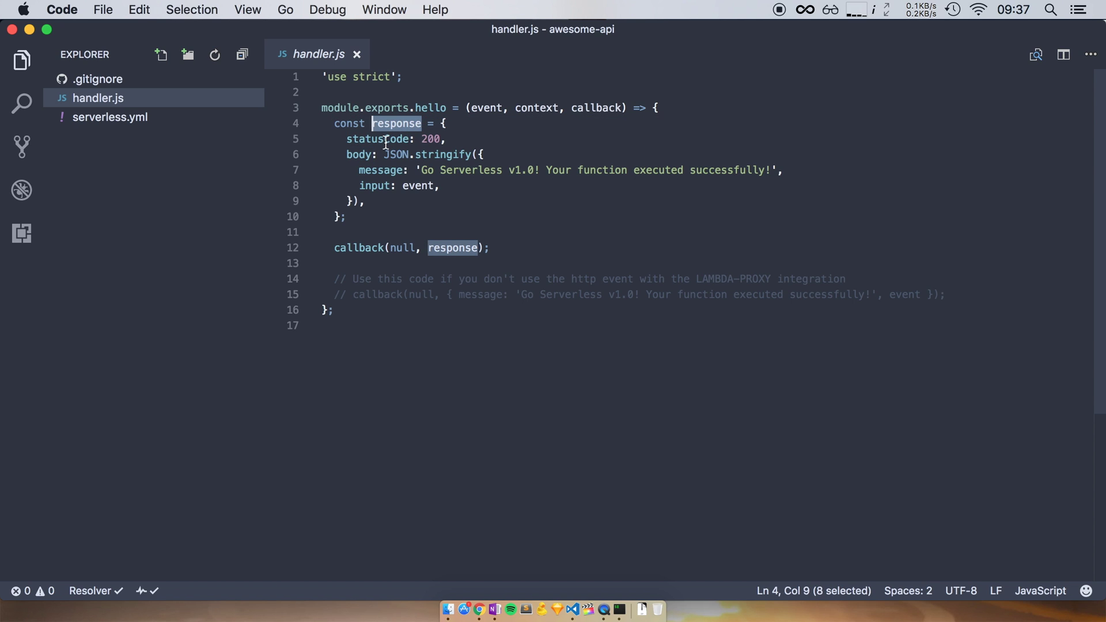
{"action": "double_click", "coordinate": [368, 249]}
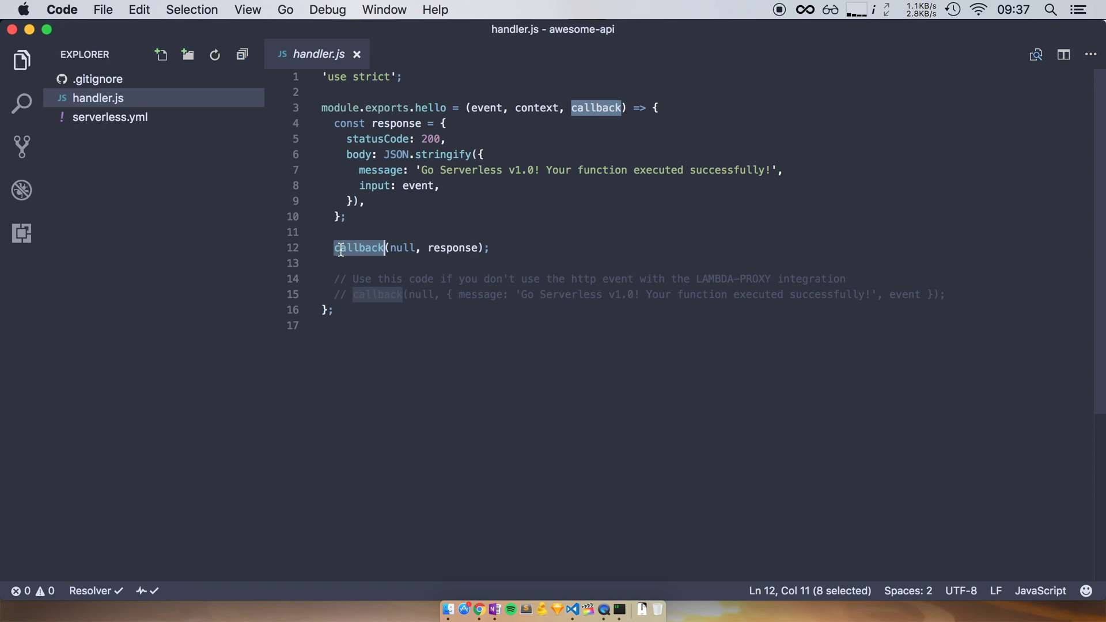
{"action": "double_click", "coordinate": [466, 248]}
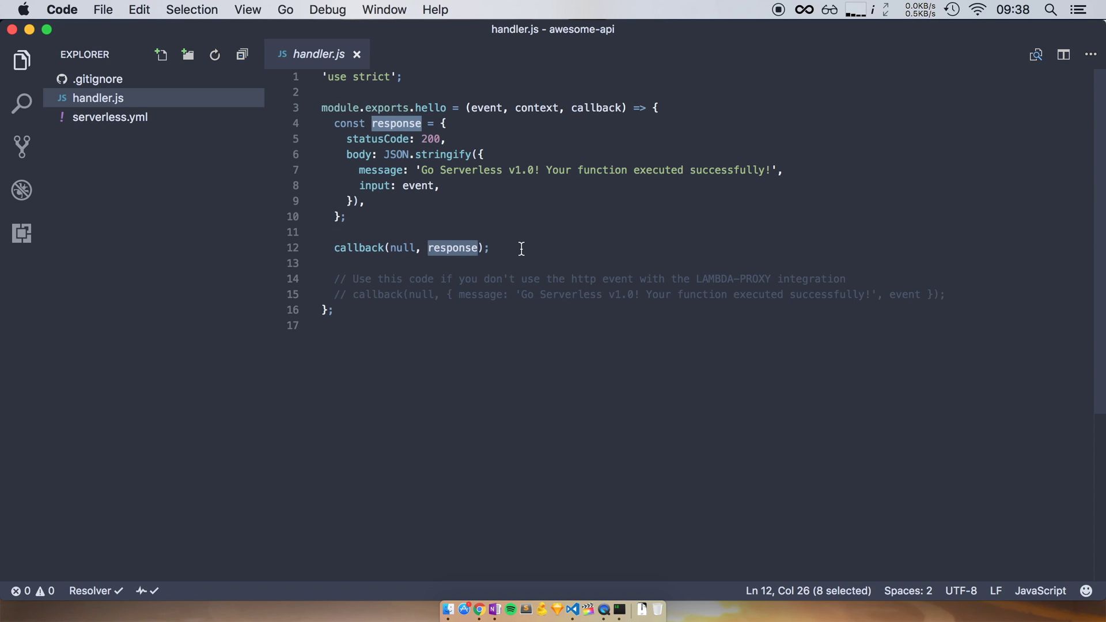
{"action": "double_click", "coordinate": [404, 250]}
{"action": "double_click", "coordinate": [458, 250]}
{"action": "left_click", "coordinate": [423, 124]}
{"action": "double_click", "coordinate": [429, 140]}
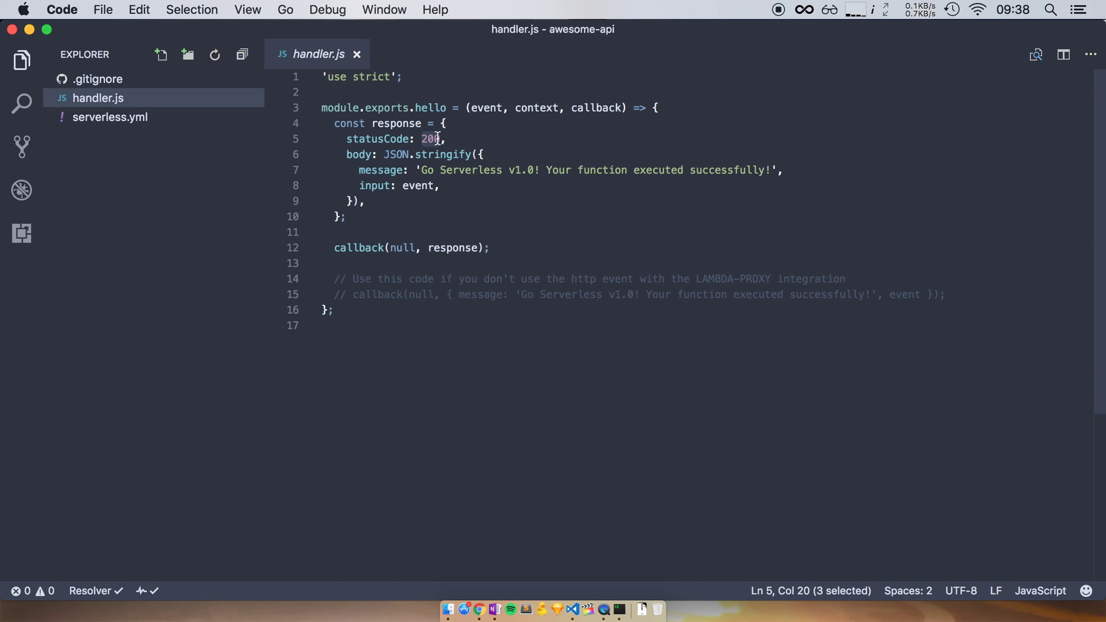
{"action": "left_click", "coordinate": [518, 229]}
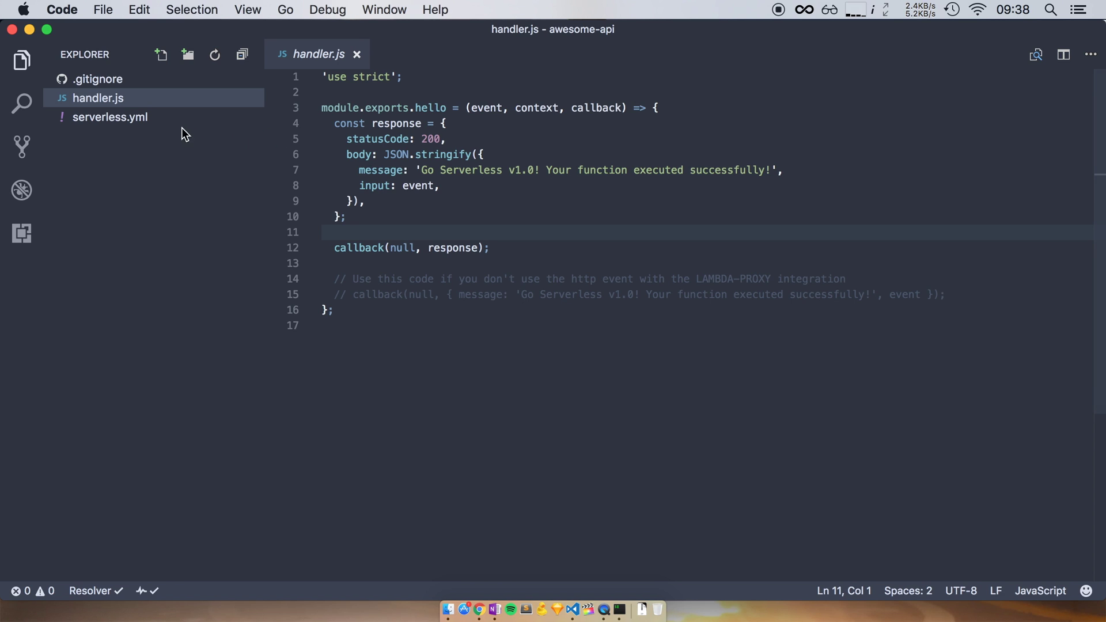
{"action": "left_click", "coordinate": [157, 120]}
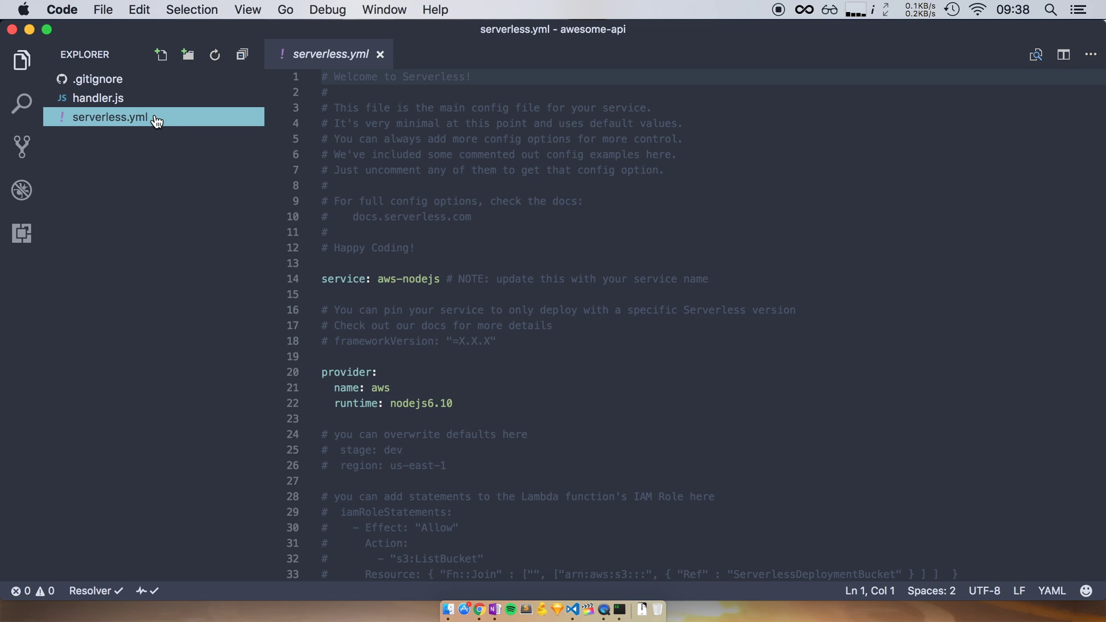
- On line 14, delete the NOTE comment and the old aws-nodejs service name
{"action": "left_click", "coordinate": [349, 283]}
{"action": "double_click", "coordinate": [350, 282]}
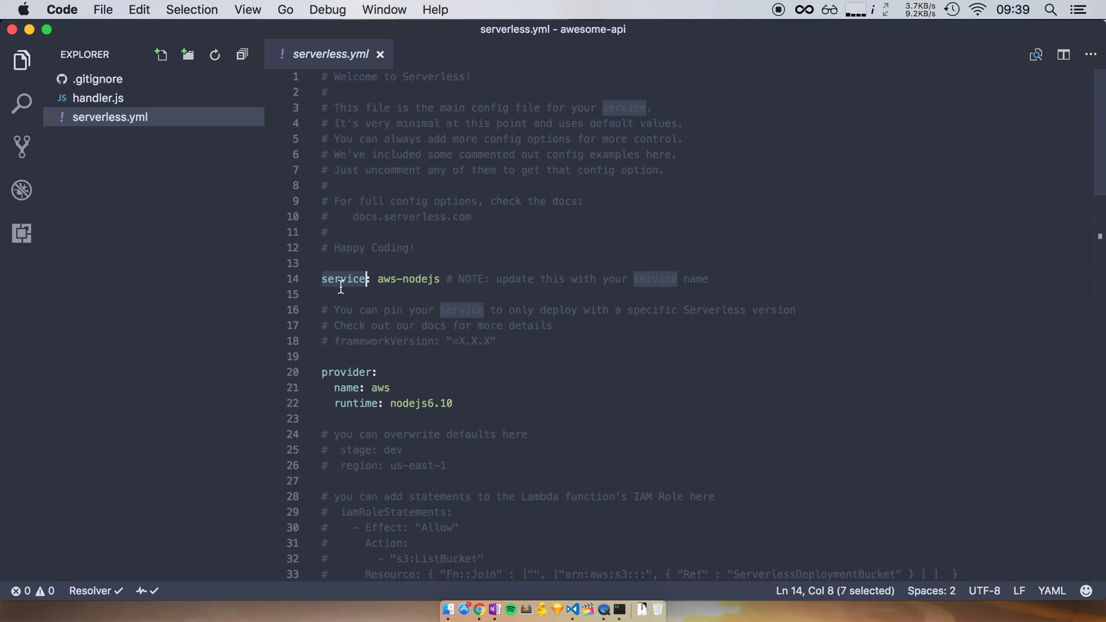
{"action": "left_click", "coordinate": [389, 281]}
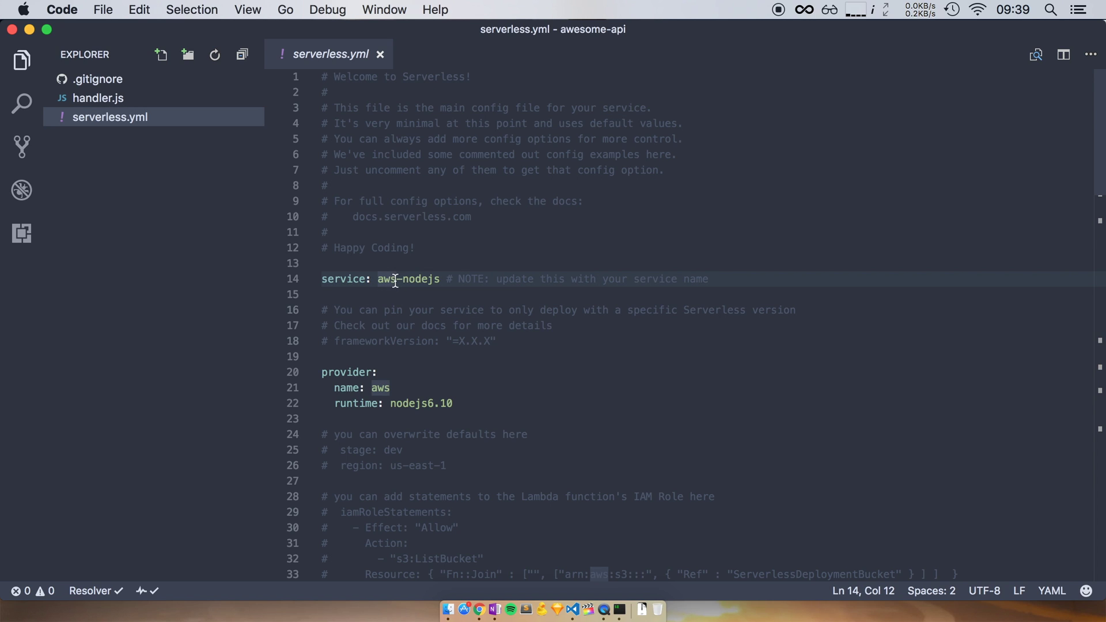
{"action": "left_click", "coordinate": [449, 280]}
{"action": "left_click_drag", "start_coordinate": [717, 278], "coordinate": [453, 279]}
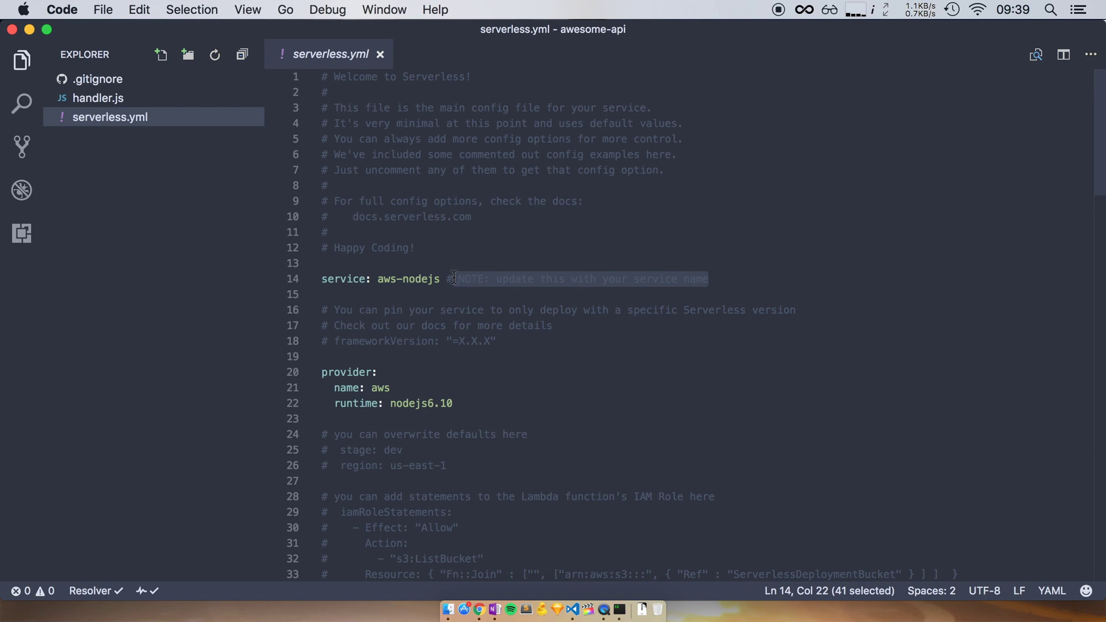
{"action": "key", "text": "BackSpace"}
{"action": "key", "text": "BackSpace"}
{"action": "key", "text": "BackSpace"}
{"action": "key", "text": "BackSpace"}
{"action": "key", "text": "BackSpace"}
{"action": "key", "text": "BackSpace"}
{"action": "key", "text": "BackSpace"}
{"action": "type", "text": "esome-ai"}
{"action": "key", "text": "BackSpace"}
{"action": "key", "text": "BackSpace"}
{"action": "key", "text": "BackSpace"}
{"action": "type", "text": "-api"}
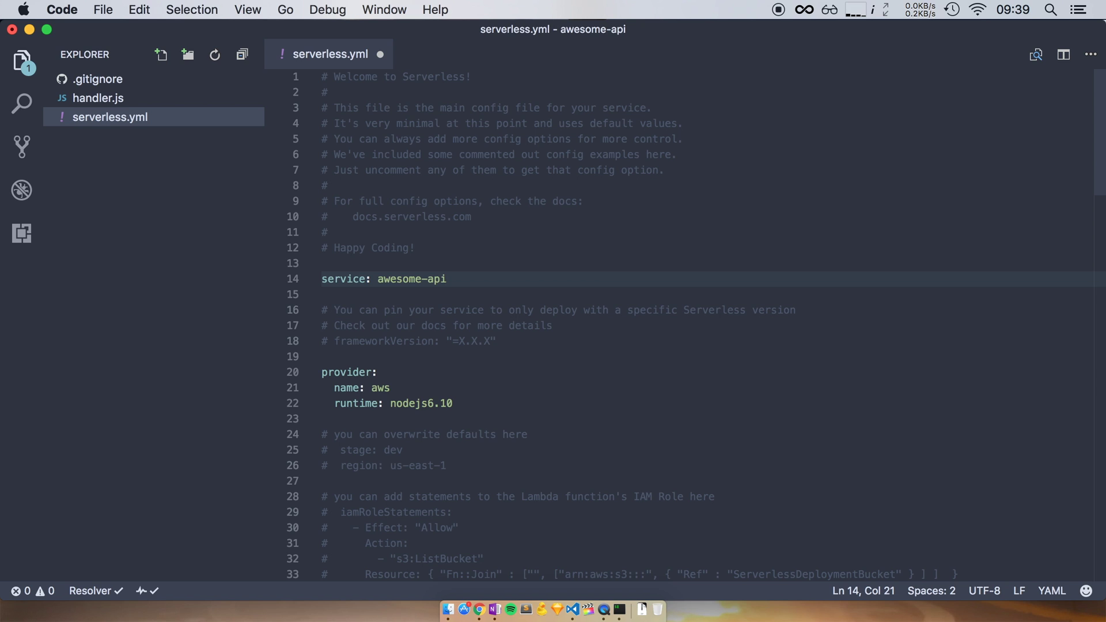
{"action": "scroll", "coordinate": [342, 262], "scroll_direction": "down", "scroll_amount": 5}
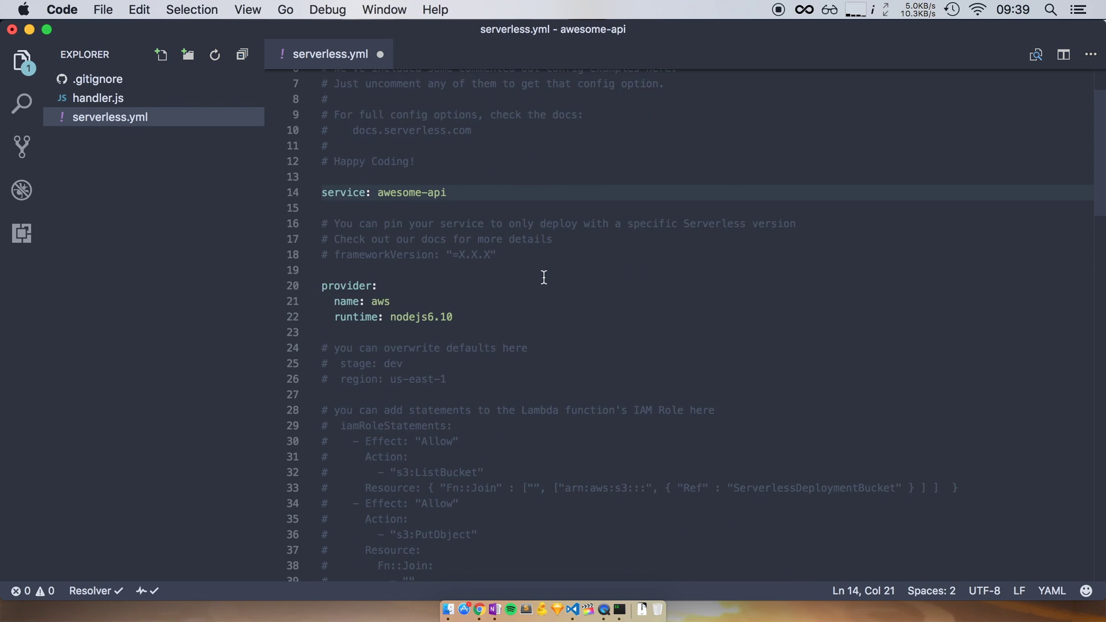
{"action": "scroll", "coordinate": [342, 261], "scroll_direction": "down", "scroll_amount": 3}
- Inspect the aws provider, nodejs6 runtime and hello functions block in serverless.yml
{"action": "double_click", "coordinate": [358, 245]}
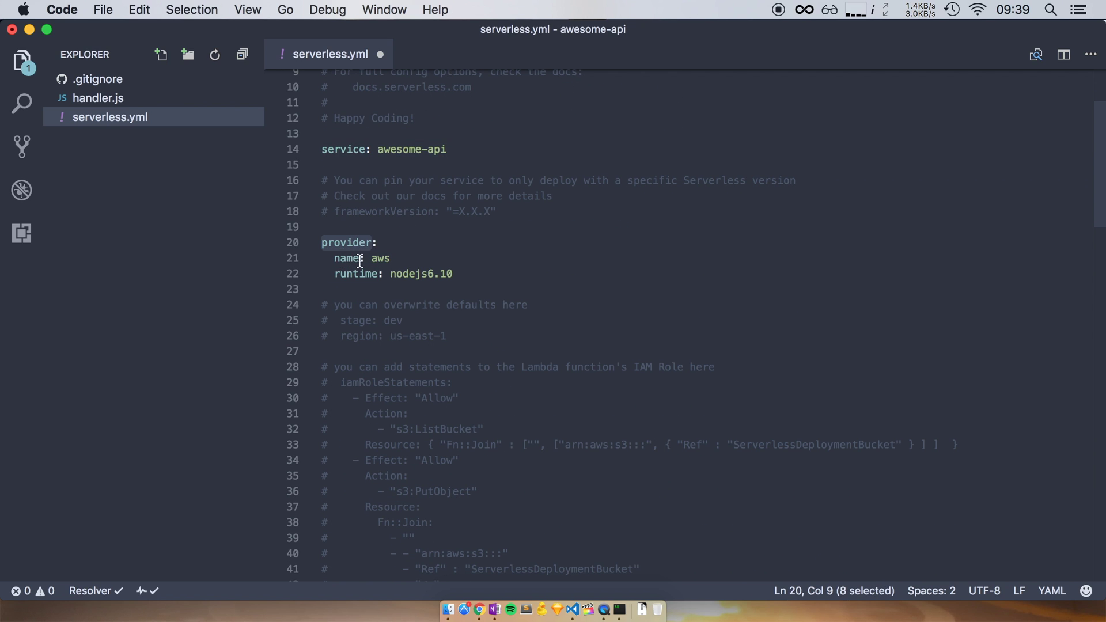
{"action": "double_click", "coordinate": [384, 259]}
{"action": "scroll", "coordinate": [389, 259], "scroll_direction": "down", "scroll_amount": 2}
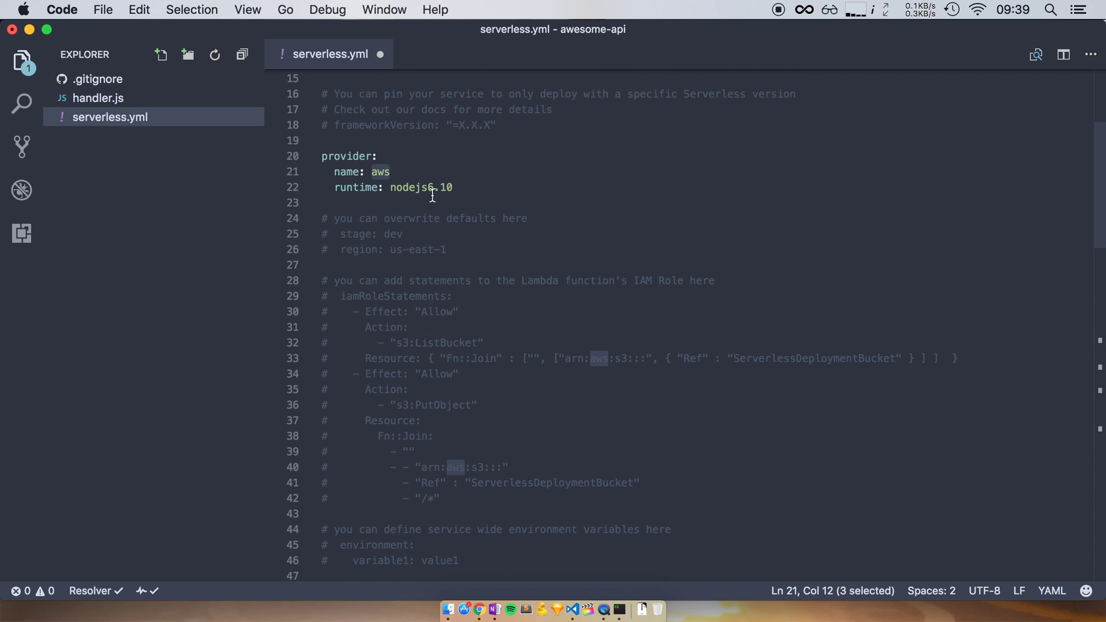
{"action": "double_click", "coordinate": [415, 188]}
{"action": "left_click", "coordinate": [414, 190]}
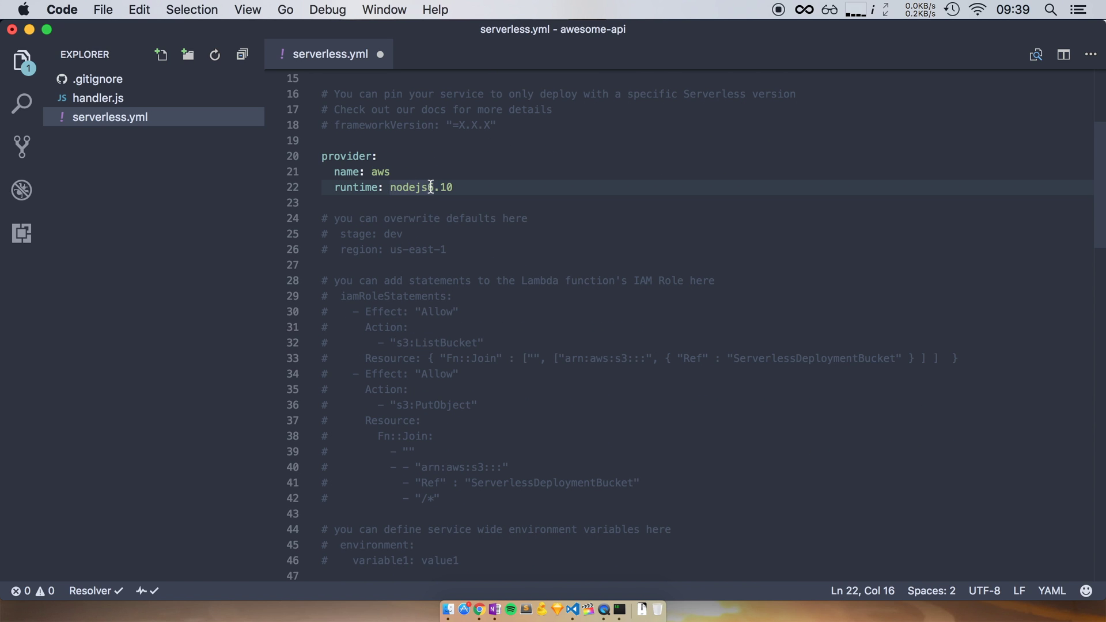
{"action": "left_click", "coordinate": [456, 188]}
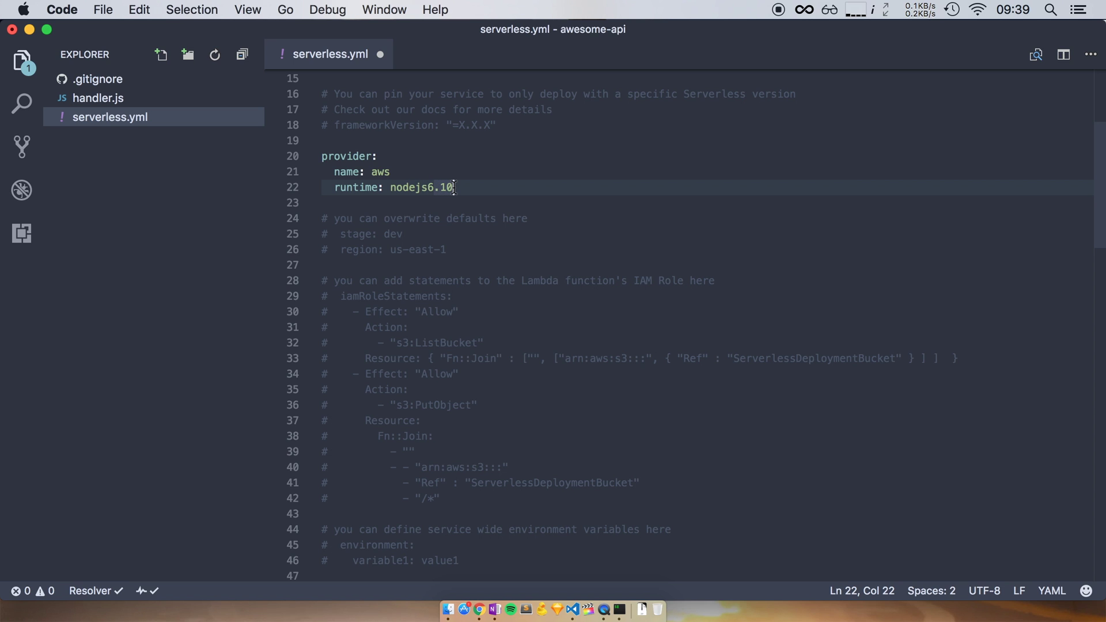
{"action": "scroll", "coordinate": [454, 187], "scroll_direction": "down", "scroll_amount": 4}
{"action": "scroll", "coordinate": [432, 207], "scroll_direction": "down", "scroll_amount": 4}
{"action": "scroll", "coordinate": [405, 226], "scroll_direction": "down", "scroll_amount": 2}
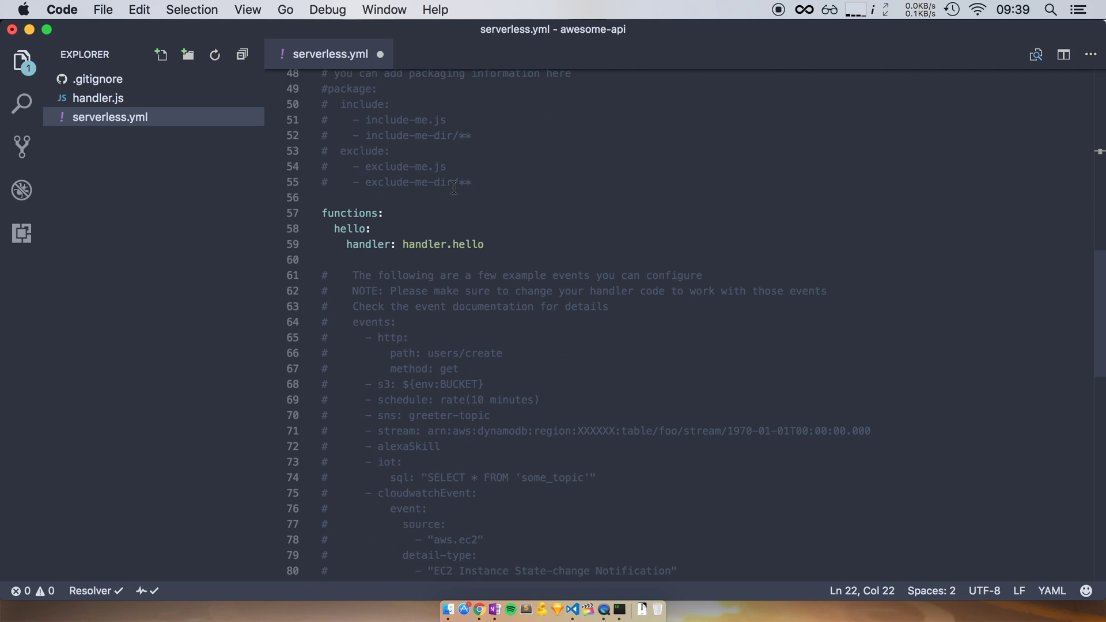
{"action": "left_click_drag", "start_coordinate": [321, 213], "coordinate": [322, 259]}
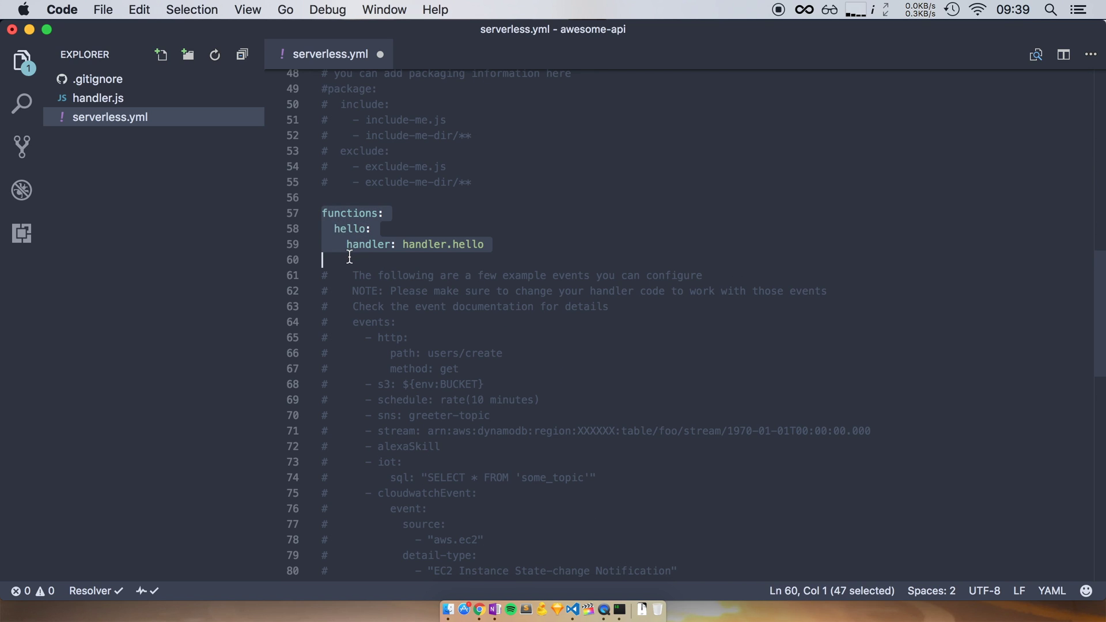
{"action": "key", "text": "Escape"}
- Trace hello to handler.hello, confirm the hello export in handler.js, then return to serverless.yml
{"action": "double_click", "coordinate": [348, 229]}
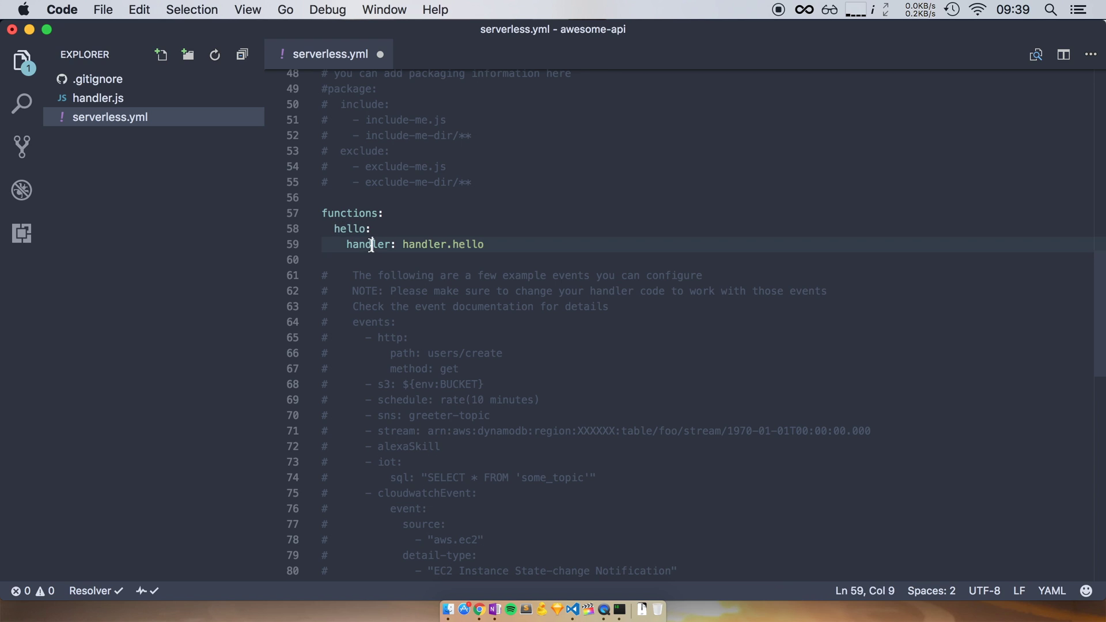
{"action": "double_click", "coordinate": [371, 245]}
{"action": "double_click", "coordinate": [413, 247]}
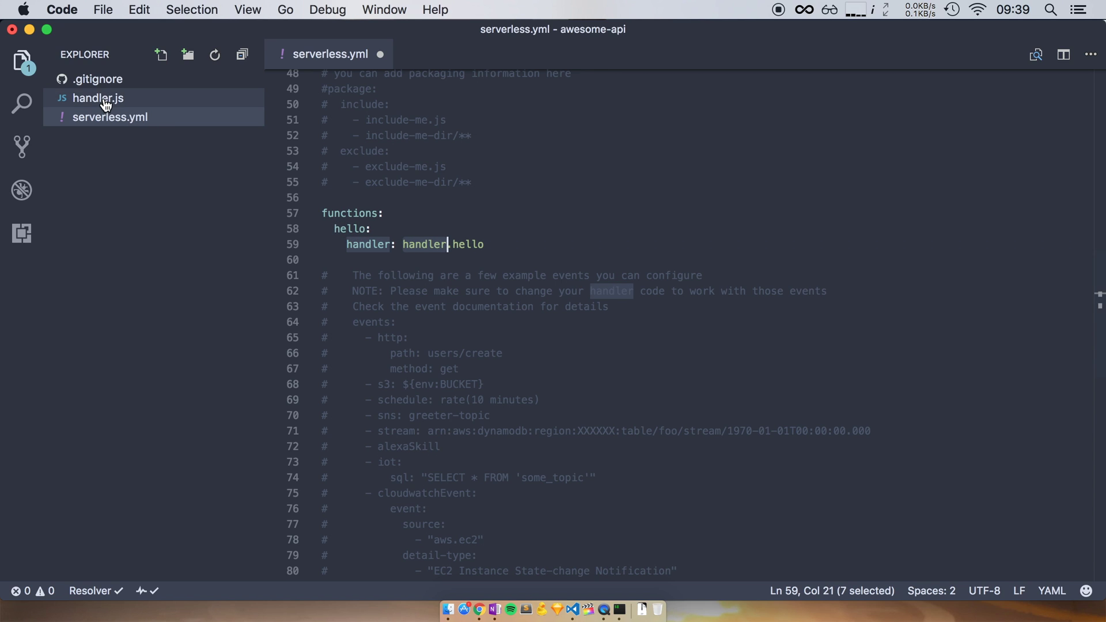
{"action": "double_click", "coordinate": [463, 244]}
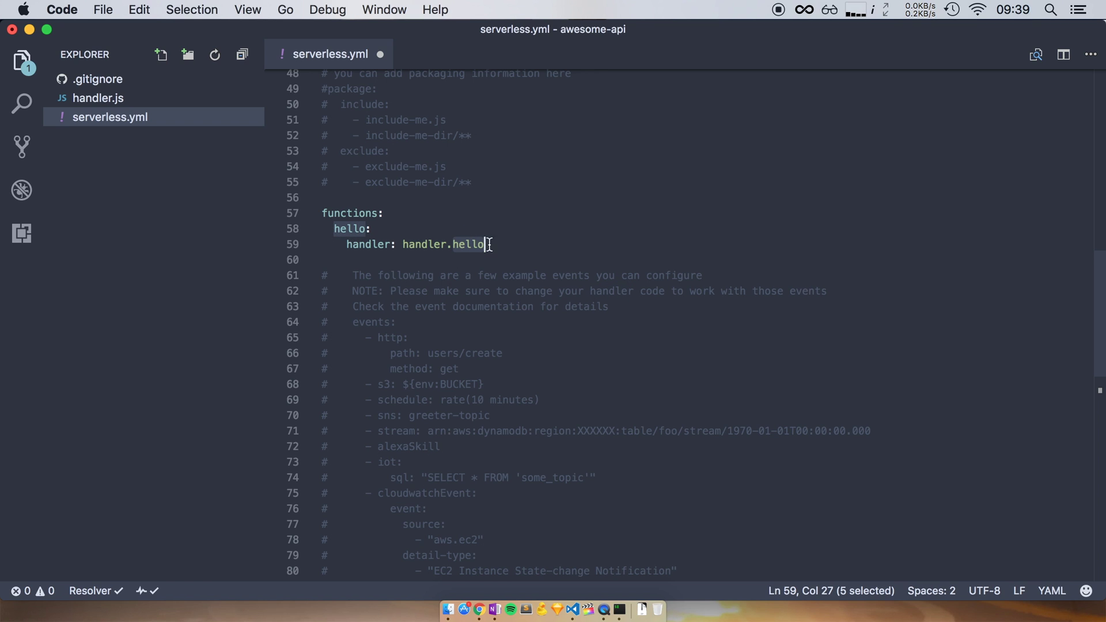
{"action": "left_click", "coordinate": [164, 98]}
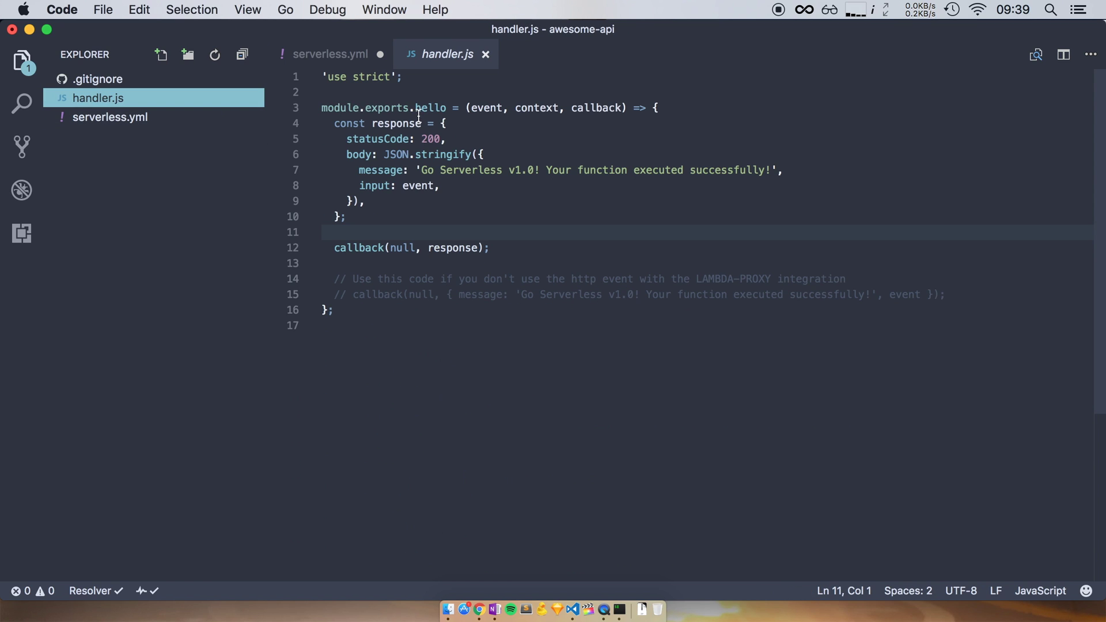
{"action": "double_click", "coordinate": [421, 109]}
{"action": "left_click", "coordinate": [334, 56]}
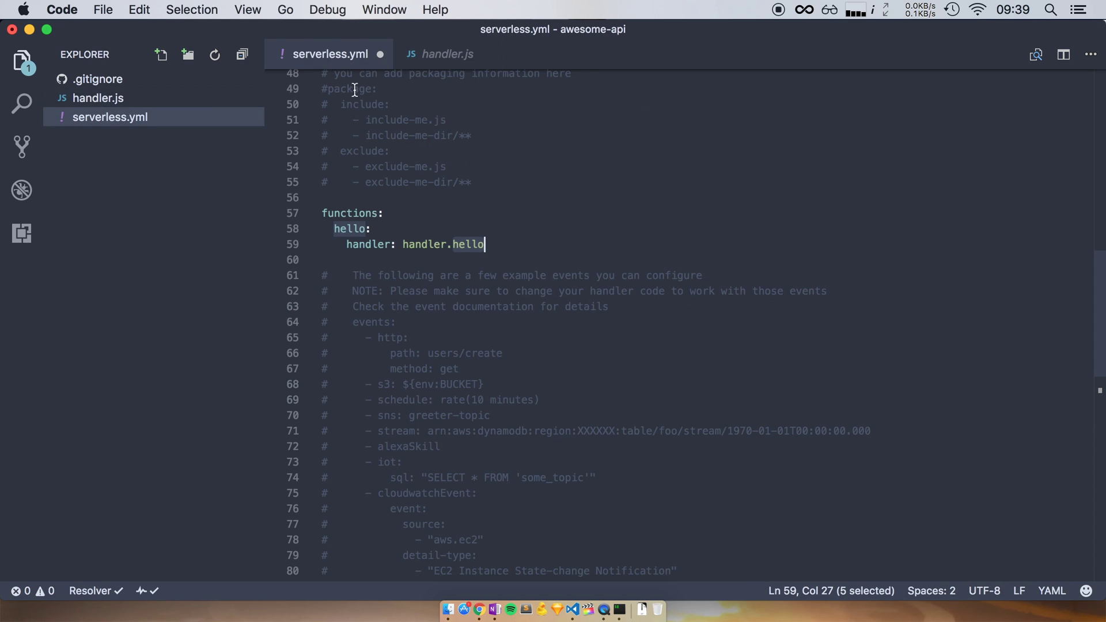
{"action": "left_click", "coordinate": [496, 248]}
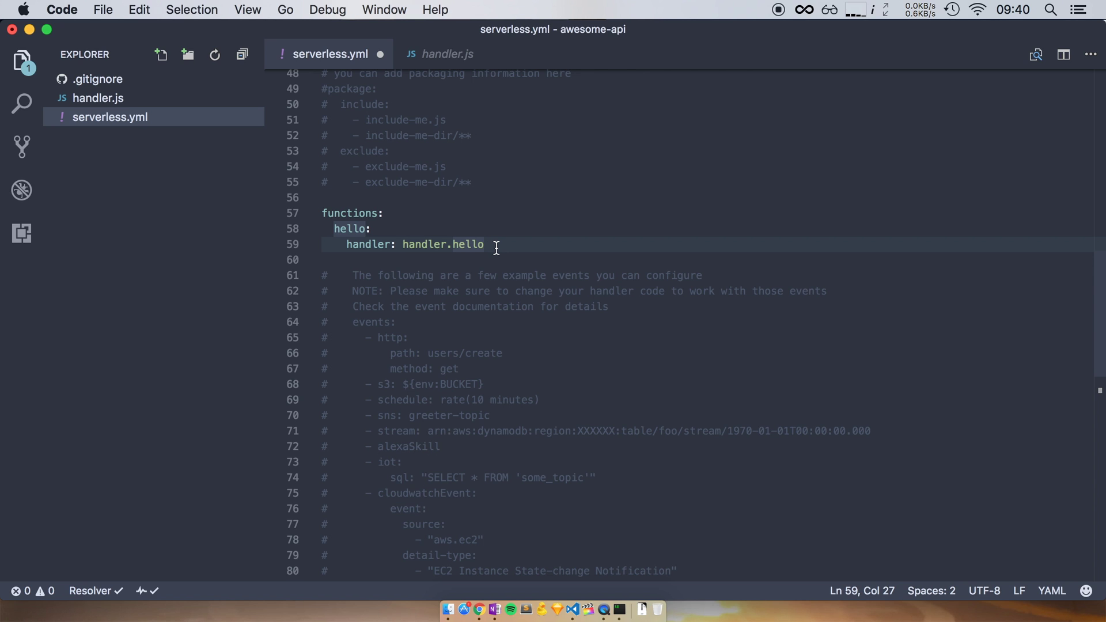
{"action": "scroll", "coordinate": [497, 248], "scroll_direction": "up", "scroll_amount": 5}
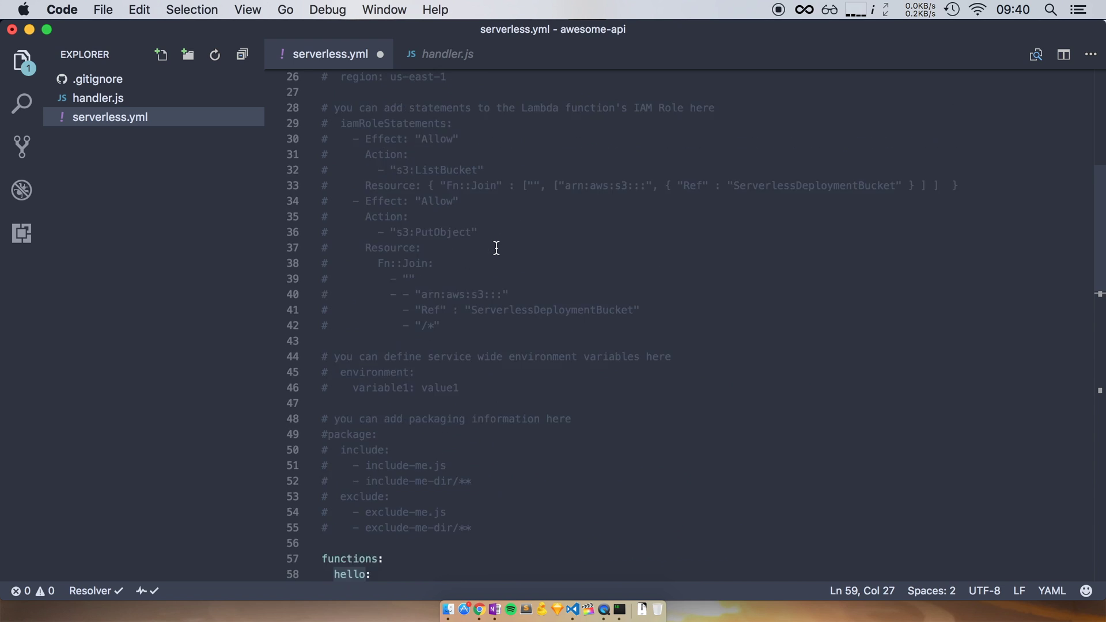
{"action": "scroll", "coordinate": [496, 249], "scroll_direction": "up", "scroll_amount": 5}
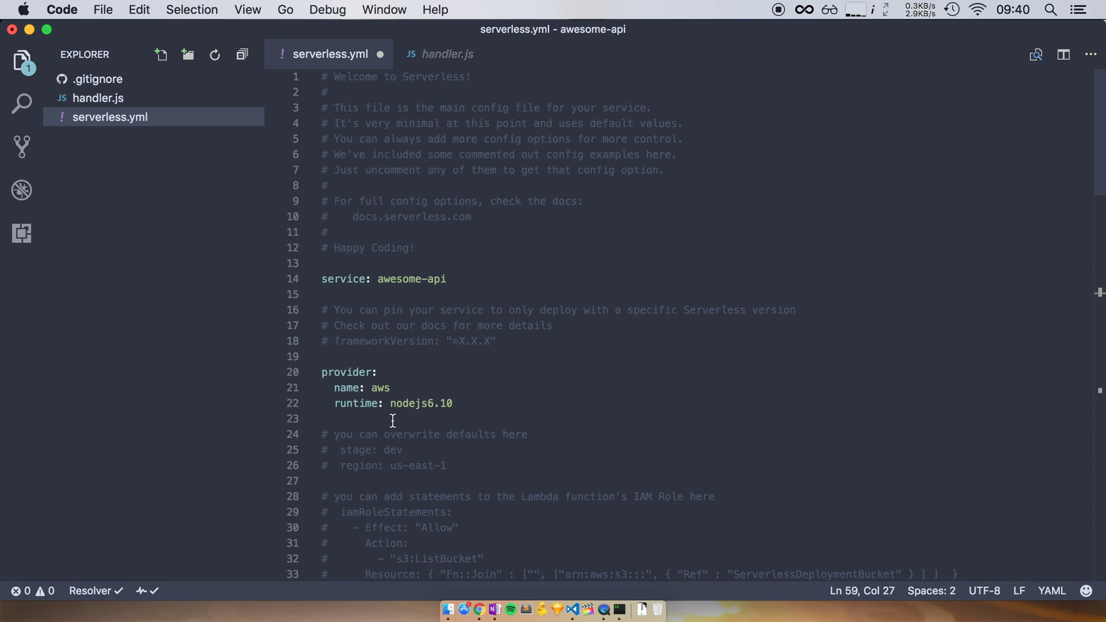
- Locate the commented stage line and the us-east-1 region value
{"action": "left_click", "coordinate": [353, 451]}
{"action": "double_click", "coordinate": [353, 450]}
{"action": "left_click", "coordinate": [352, 467]}
{"action": "double_click", "coordinate": [354, 450]}
{"action": "left_click", "coordinate": [359, 451]}
{"action": "left_click_drag", "start_coordinate": [477, 466], "coordinate": [391, 469]}
{"action": "left_click", "coordinate": [495, 466]}
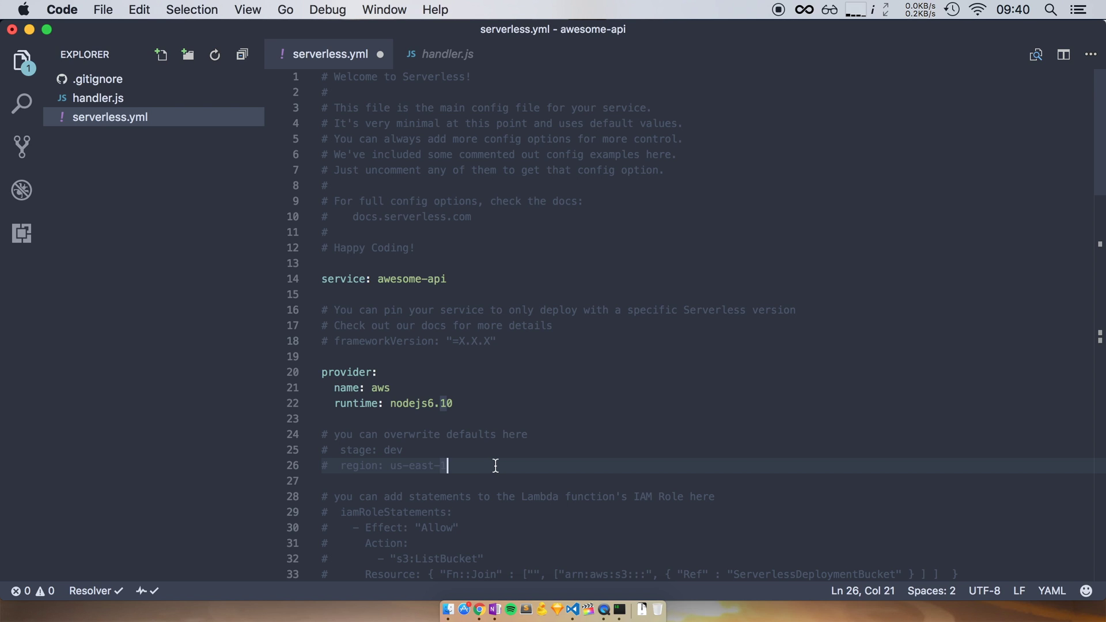
- Uncomment the region line and change us-east-1 to eu-west-1
{"action": "left_click", "coordinate": [328, 467]}
{"action": "key", "text": "BackSpace"}
{"action": "left_click", "coordinate": [465, 469]}
{"action": "key", "text": "Left"}
{"action": "key", "text": "Left"}
{"action": "key", "text": "BackSpace"}
{"action": "key", "text": "BackSpace"}
{"action": "key", "text": "BackSpace"}
{"action": "key", "text": "BackSpace"}
{"action": "key", "text": "BackSpace"}
{"action": "key", "text": "BackSpace"}
{"action": "type", "text": "eu-west"}
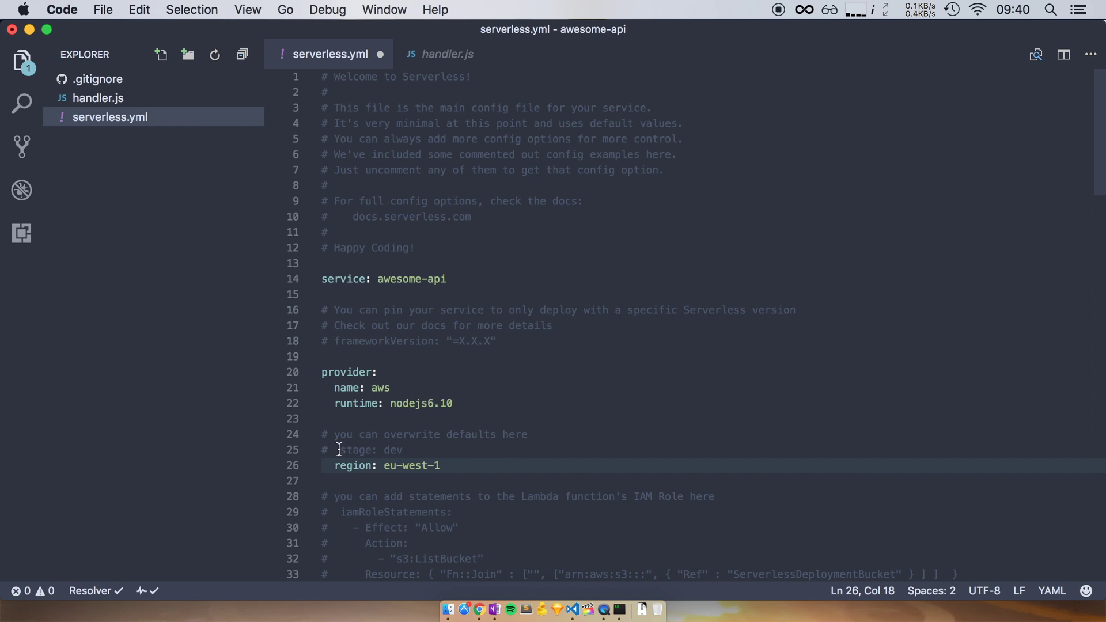
- Uncomment the stage line, keeping its value as dev
{"action": "left_click", "coordinate": [330, 450]}
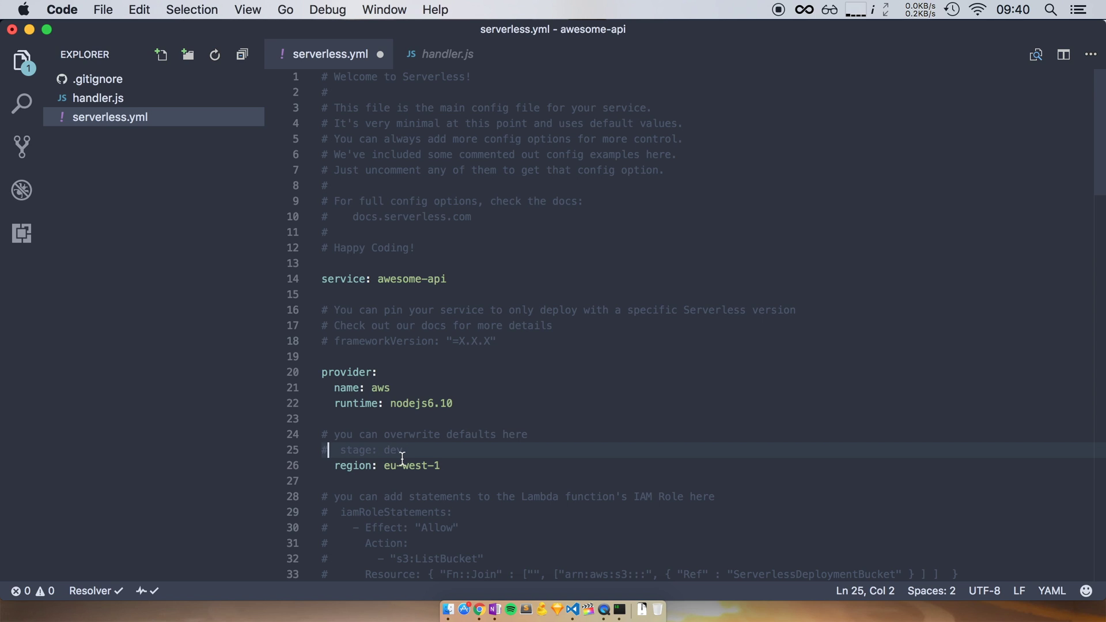
{"action": "key", "text": "BackSpace"}
{"action": "double_click", "coordinate": [392, 452]}
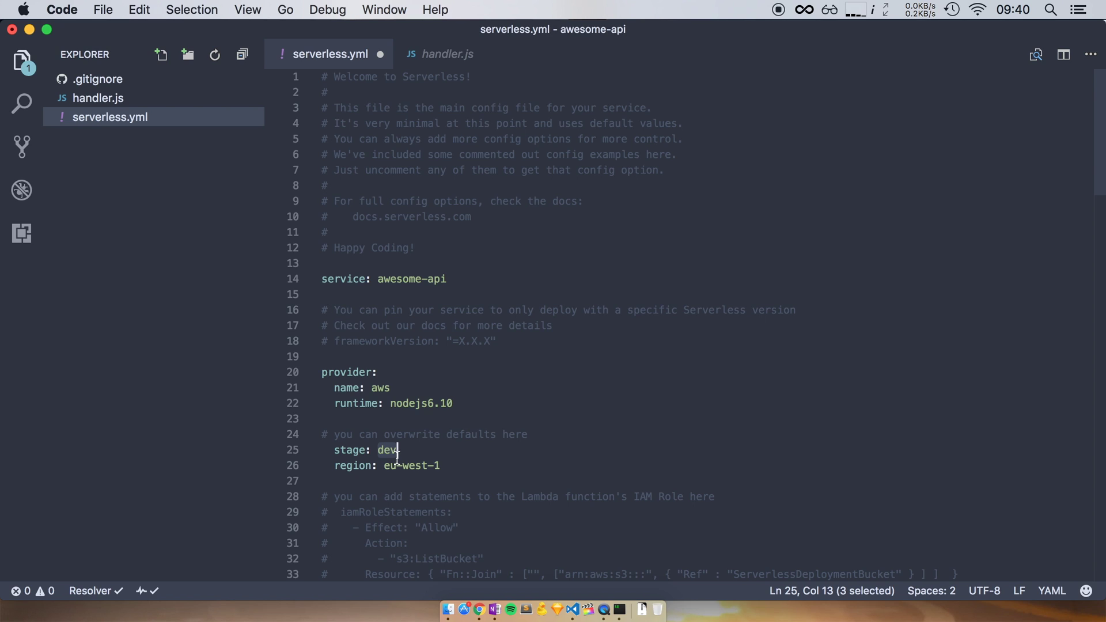
{"action": "type", "text": "prod"}
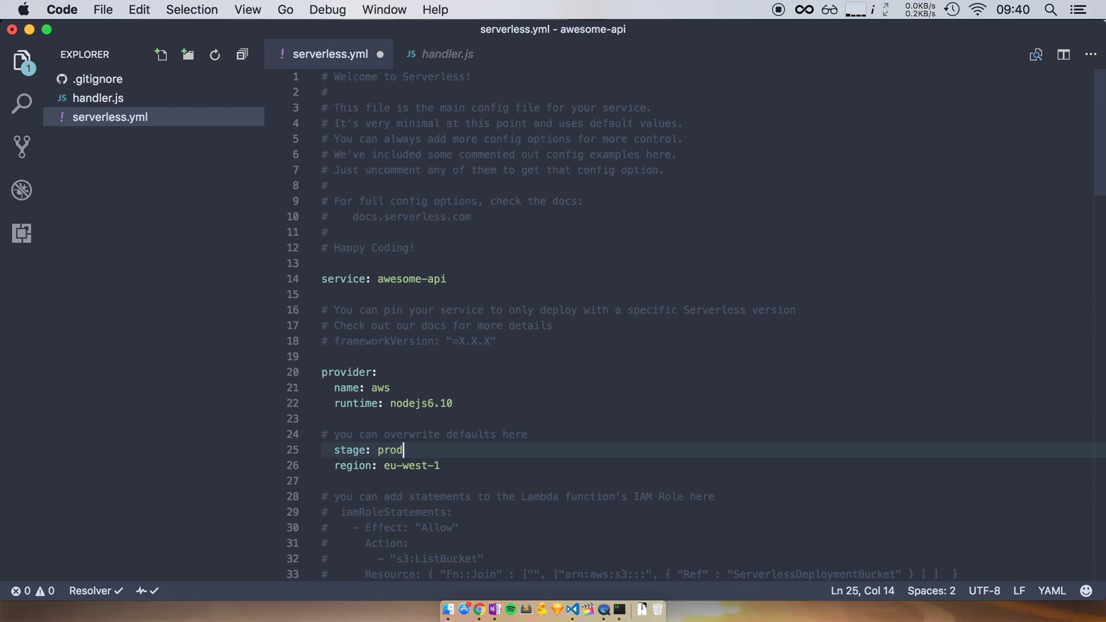
{"action": "key", "text": "BackSpace"}
{"action": "key", "text": "BackSpace"}
{"action": "key", "text": "BackSpace"}
{"action": "key", "text": "BackSpace"}
{"action": "type", "text": "dev"}
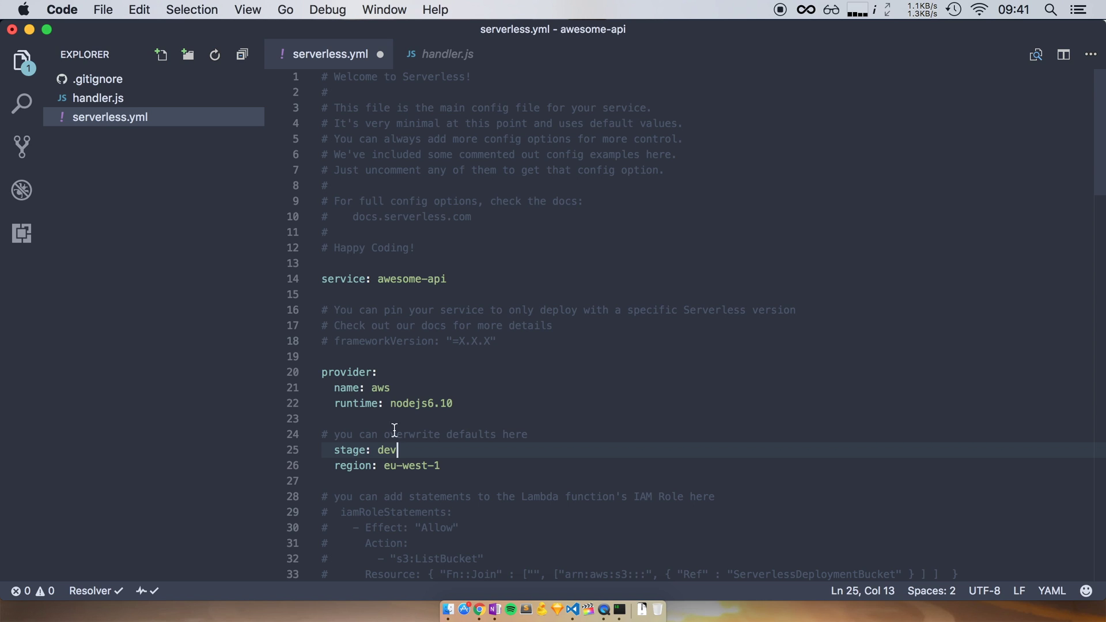
{"action": "double_click", "coordinate": [384, 450]}
{"action": "left_click", "coordinate": [422, 447]}
{"action": "scroll", "coordinate": [475, 423], "scroll_direction": "down", "scroll_amount": 20}
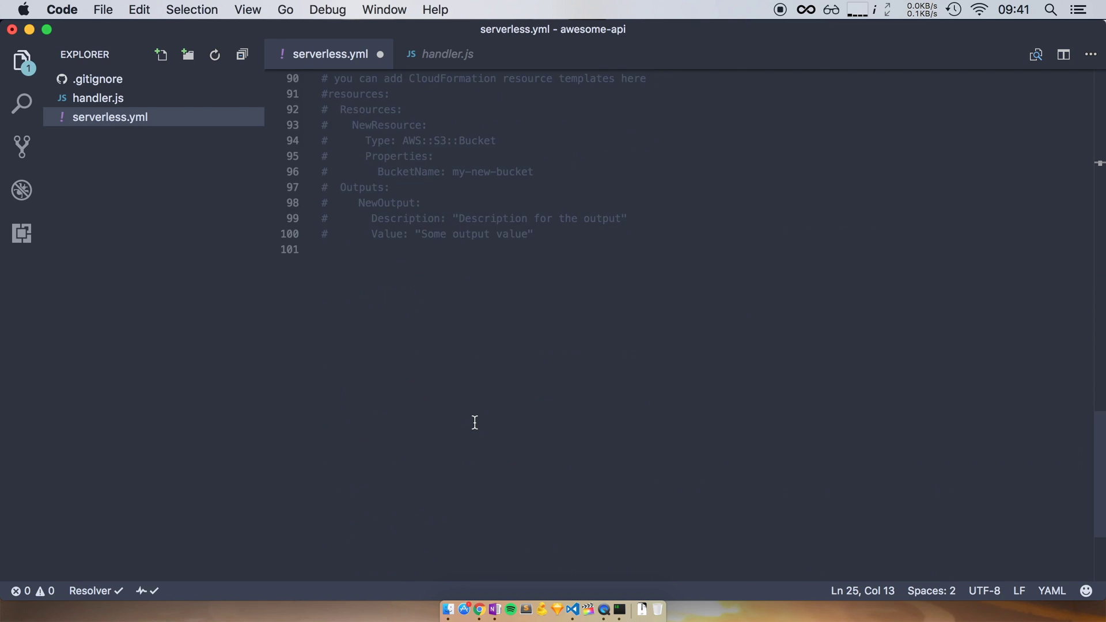
{"action": "scroll", "coordinate": [474, 423], "scroll_direction": "up", "scroll_amount": 20}
{"action": "scroll", "coordinate": [475, 423], "scroll_direction": "down", "scroll_amount": 8}
{"action": "scroll", "coordinate": [474, 422], "scroll_direction": "down", "scroll_amount": 3}
{"action": "scroll", "coordinate": [475, 423], "scroll_direction": "down", "scroll_amount": 14}
{"action": "scroll", "coordinate": [475, 423], "scroll_direction": "up", "scroll_amount": 4}
{"action": "left_click", "coordinate": [344, 225]}
{"action": "double_click", "coordinate": [343, 225]}
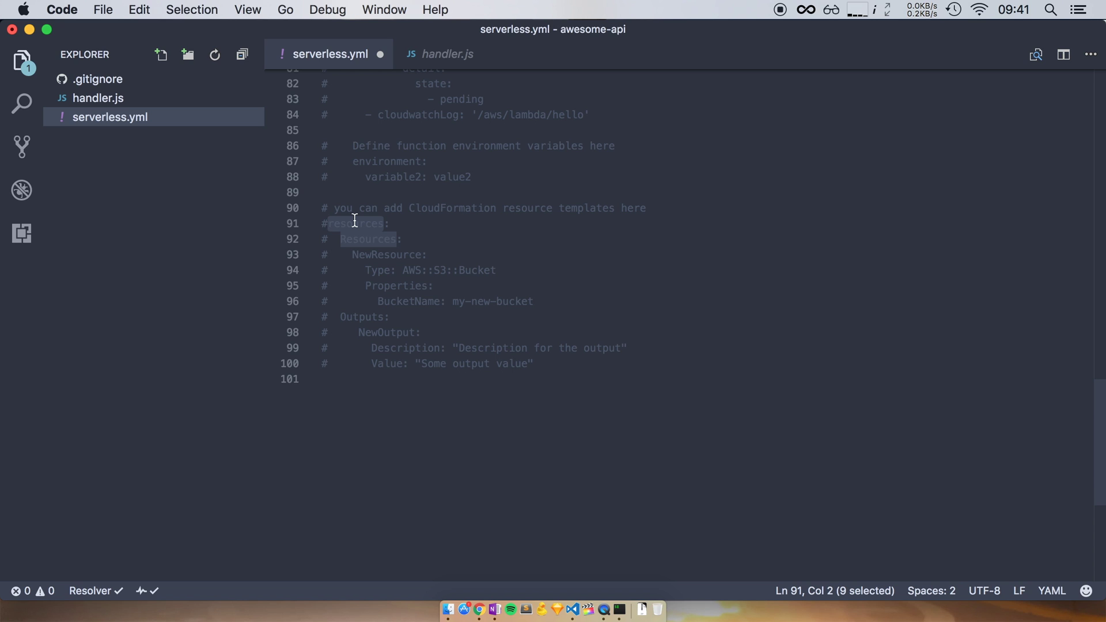
{"action": "left_click", "coordinate": [378, 239]}
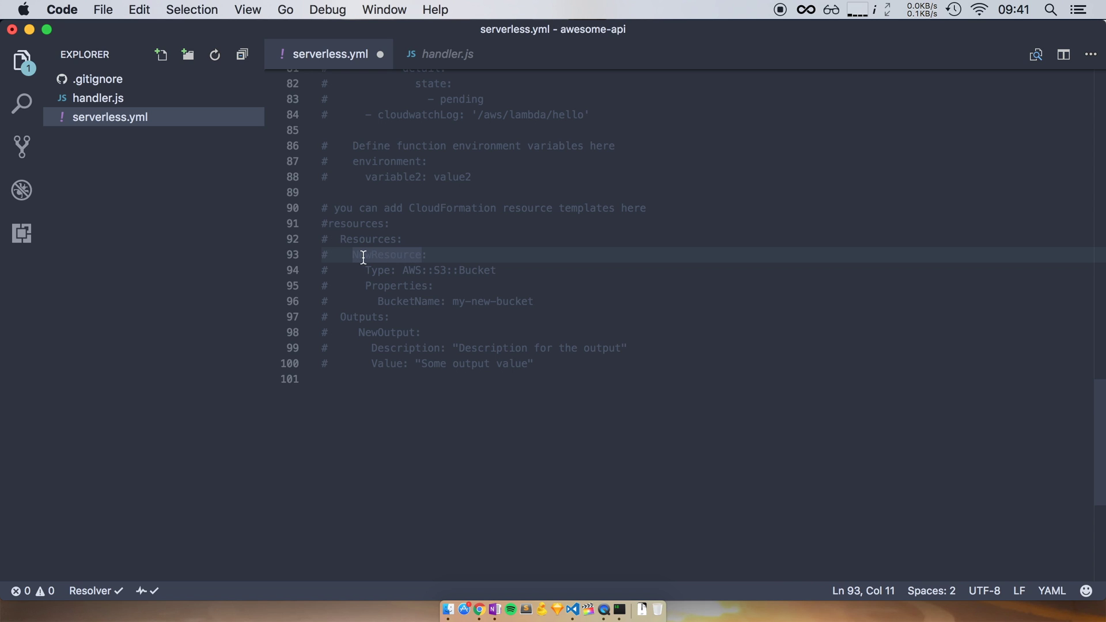
{"action": "left_click", "coordinate": [396, 254]}
{"action": "double_click", "coordinate": [384, 255]}
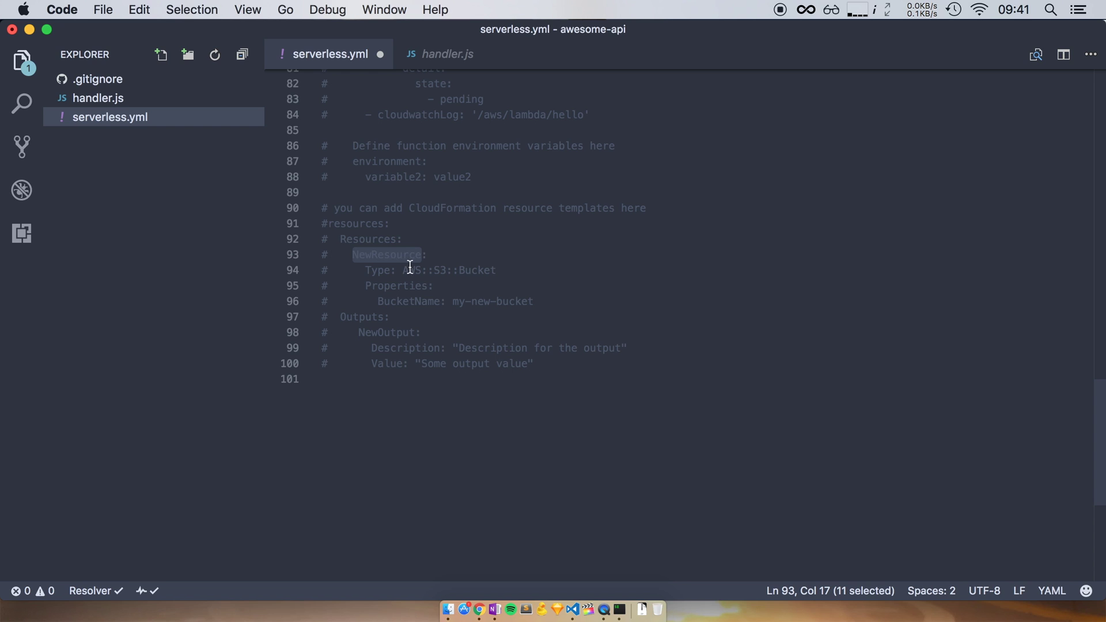
{"action": "mouse_move", "coordinate": [406, 270]}
{"action": "left_mouse_down"}
{"action": "mouse_move", "coordinate": [502, 273]}
{"action": "mouse_move", "coordinate": [562, 302]}
{"action": "left_mouse_up"}
{"action": "left_click", "coordinate": [505, 277]}
{"action": "left_click", "coordinate": [561, 302]}
{"action": "left_click", "coordinate": [572, 289]}
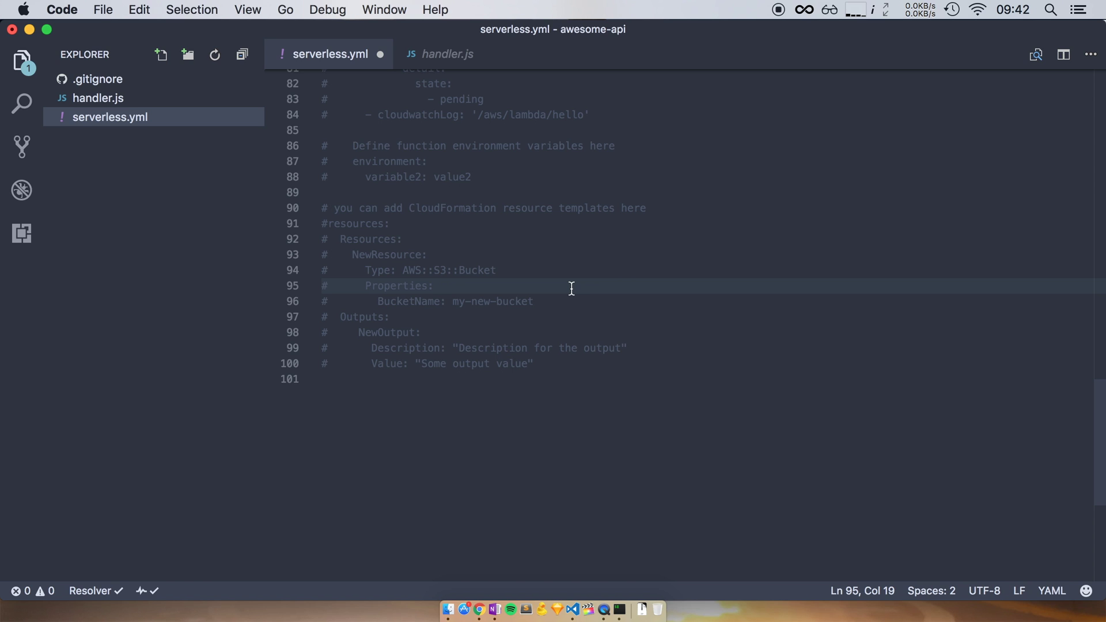
- Save the serverless.yml service name, region and stage edits with Cmd+S
{"action": "key", "text": "cmd+s"}
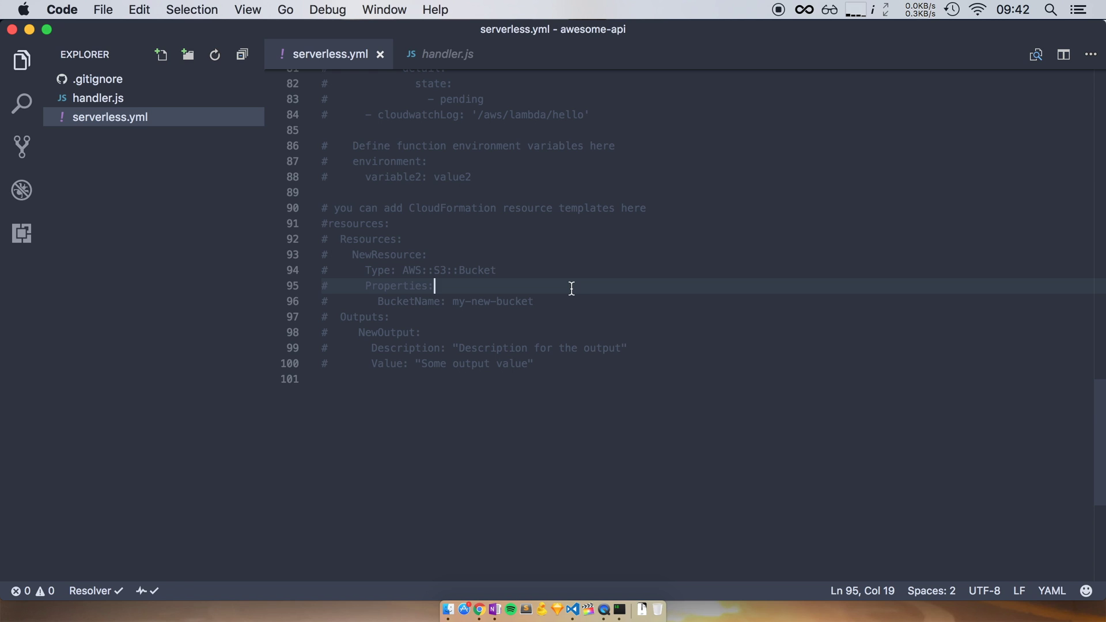